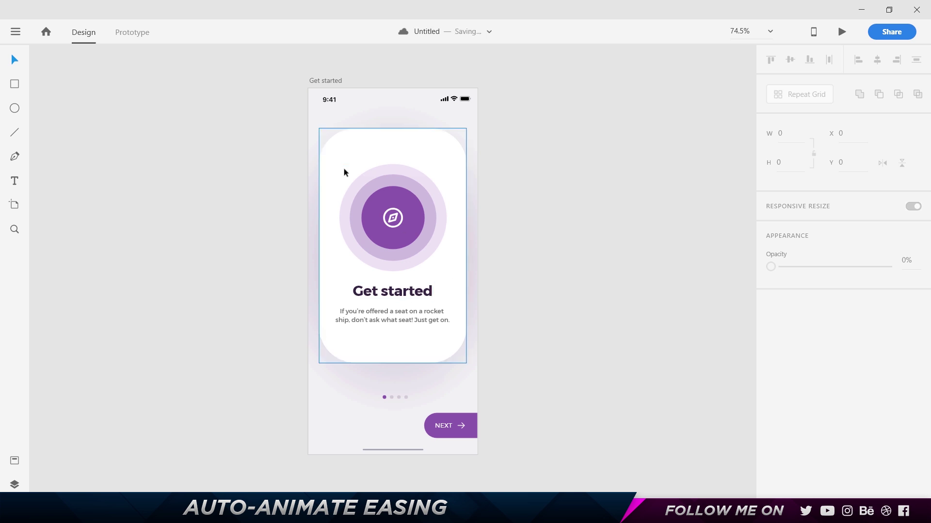
{"action": "left_click", "coordinate": [16, 33]}
{"action": "mouse_move", "coordinate": [30, 117]}
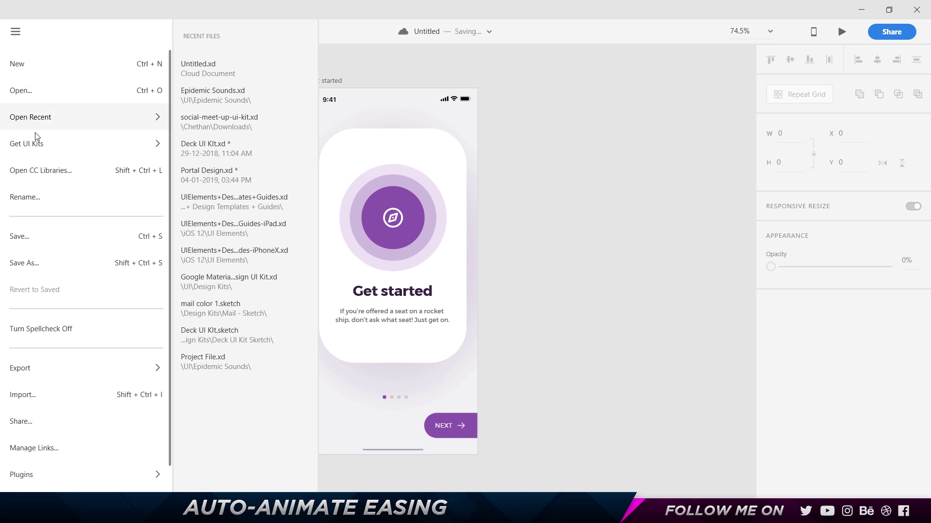
{"action": "mouse_move", "coordinate": [41, 144]}
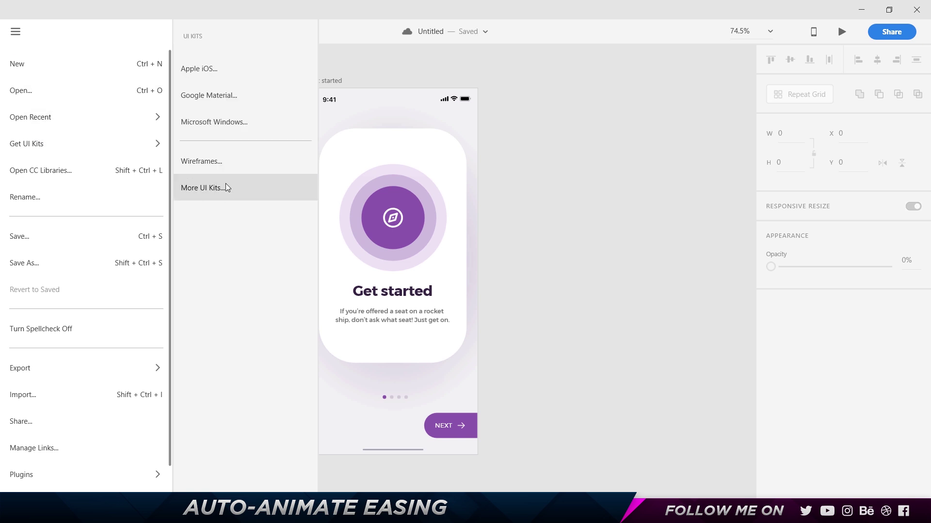
{"action": "left_click", "coordinate": [571, 222]}
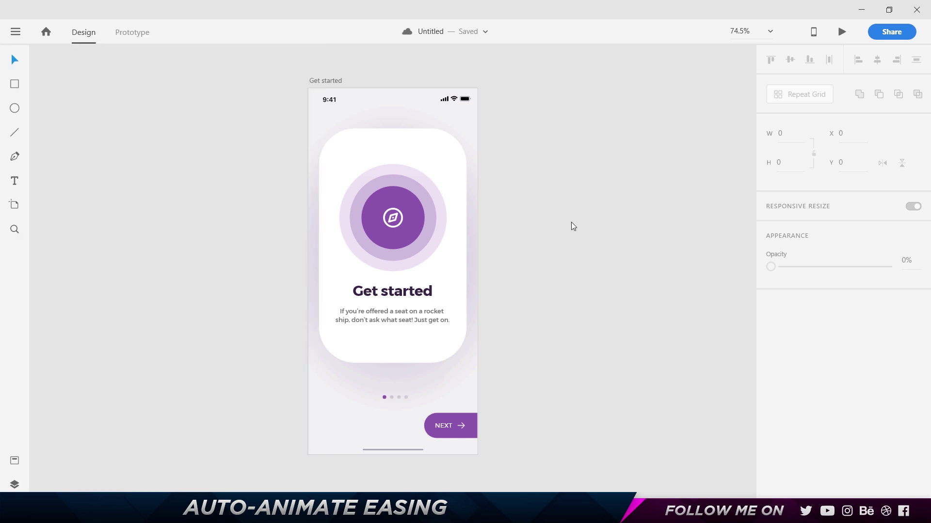
{"action": "scroll", "coordinate": [571, 222], "scroll_direction": "down", "scroll_amount": 2}
{"action": "left_click_drag", "start_coordinate": [616, 208], "coordinate": [387, 211]}
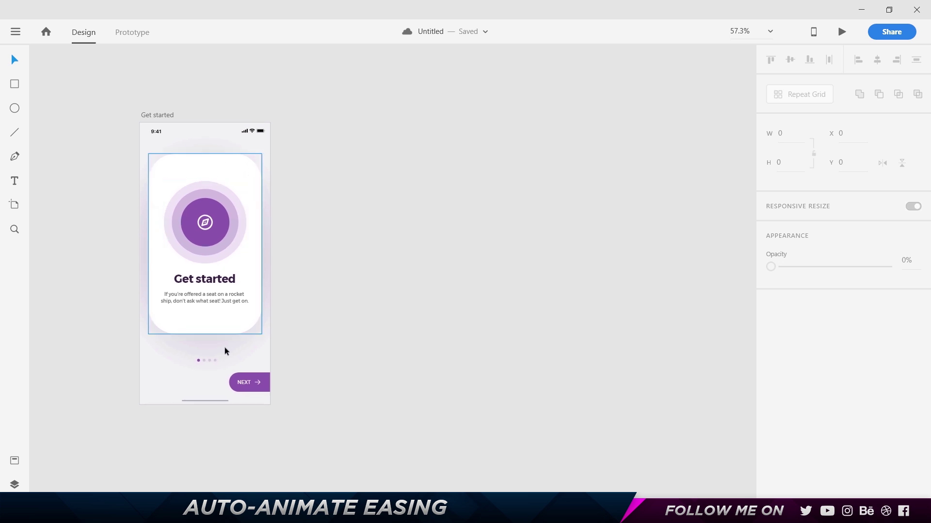
{"action": "scroll", "coordinate": [131, 232], "scroll_direction": "up", "scroll_amount": 2}
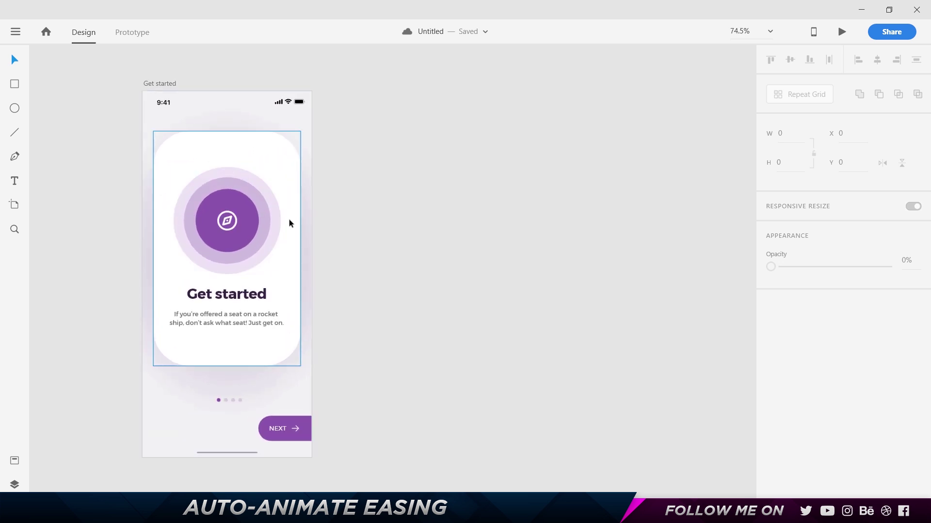
{"action": "left_click_drag", "start_coordinate": [538, 146], "coordinate": [521, 147]}
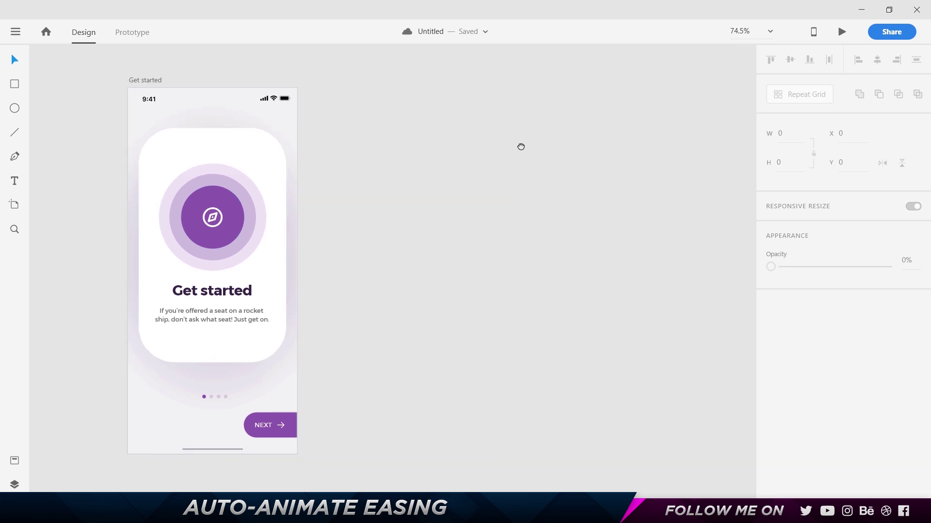
Step: Duplicate the Get started artboard with Ctrl+D to create Get started – 1 beside it
{"action": "left_click", "coordinate": [153, 80]}
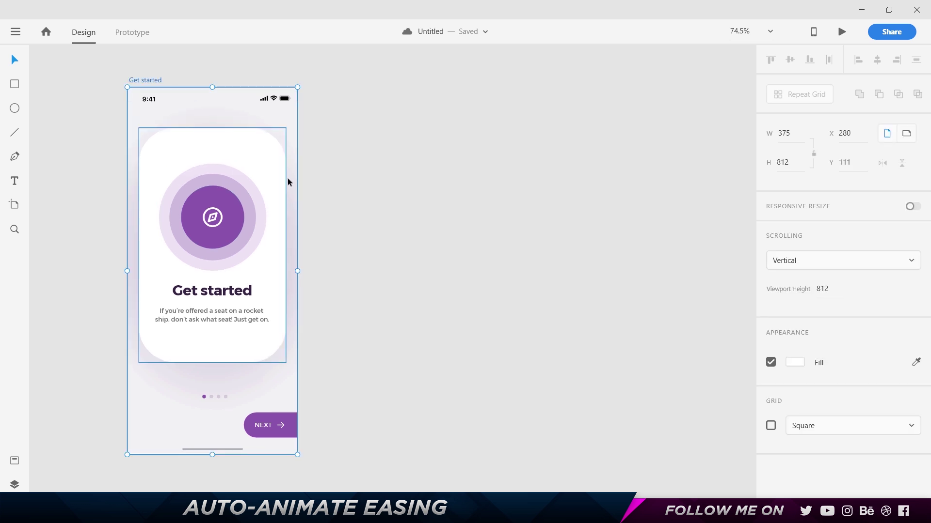
{"action": "key", "text": "ctrl+d"}
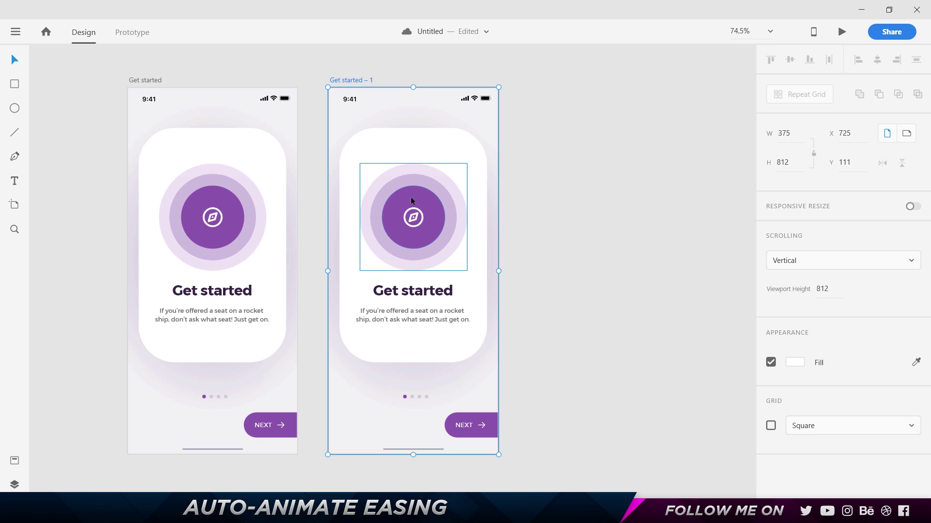
{"action": "scroll", "coordinate": [411, 197], "scroll_direction": "left", "scroll_amount": 3}
{"action": "key", "text": "Escape"}
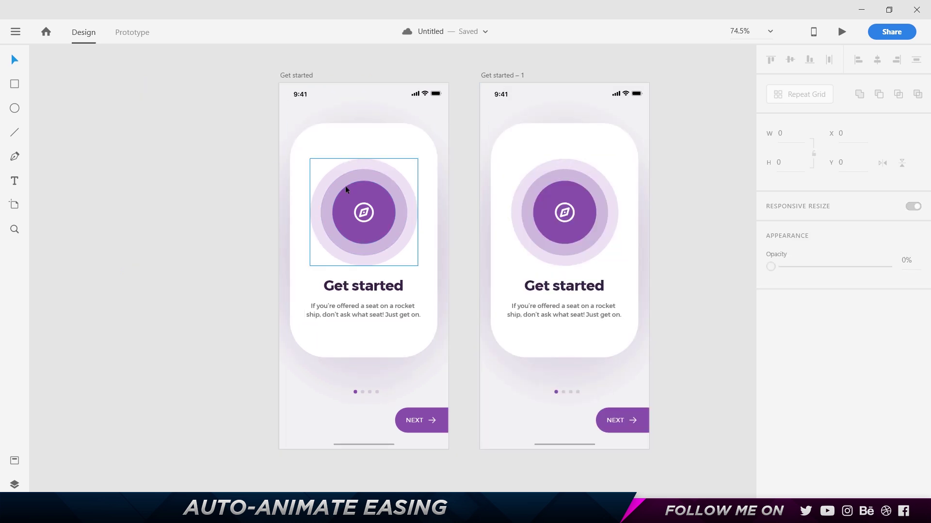
Step: Select the circle group and compass icon together, then zoom out to show both artboards
{"action": "scroll", "coordinate": [368, 208], "scroll_direction": "up", "scroll_amount": 8}
{"action": "left_click", "coordinate": [384, 215]}
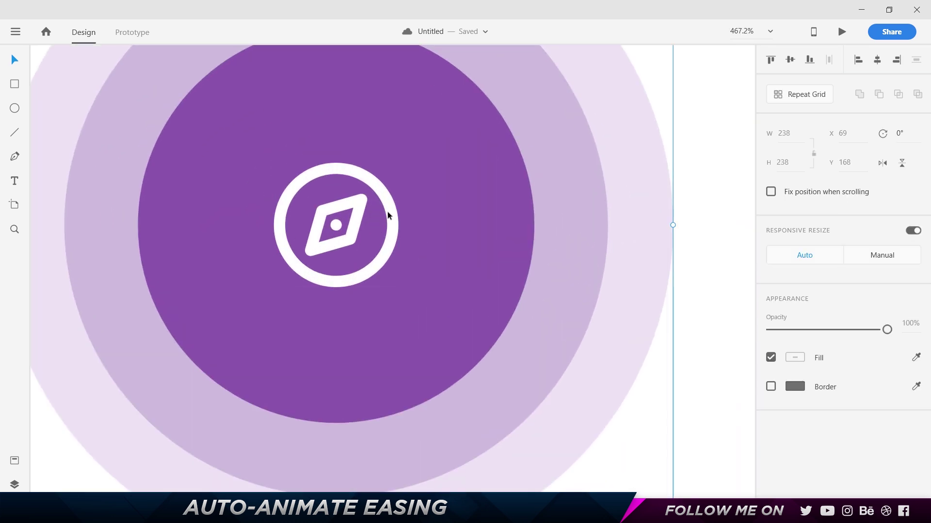
{"action": "key", "text": "ctrl+a"}
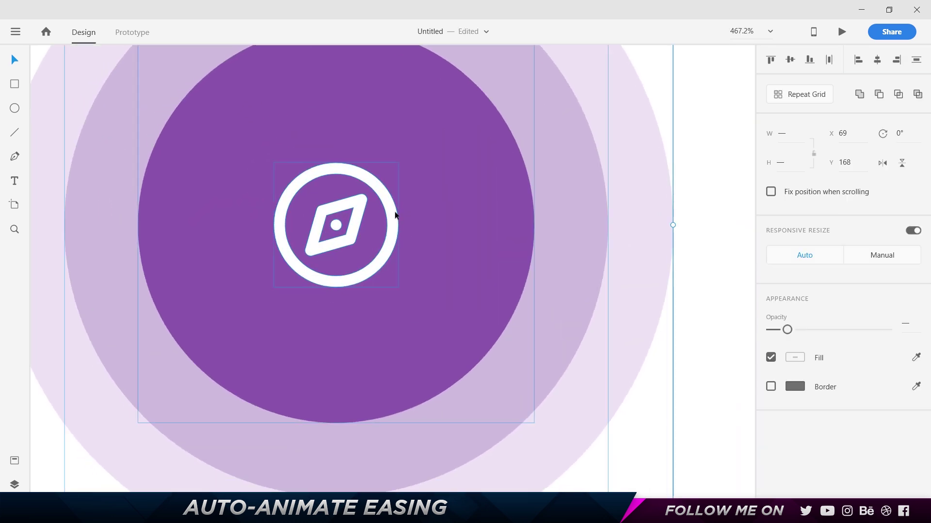
{"action": "key", "text": "ctrl+0"}
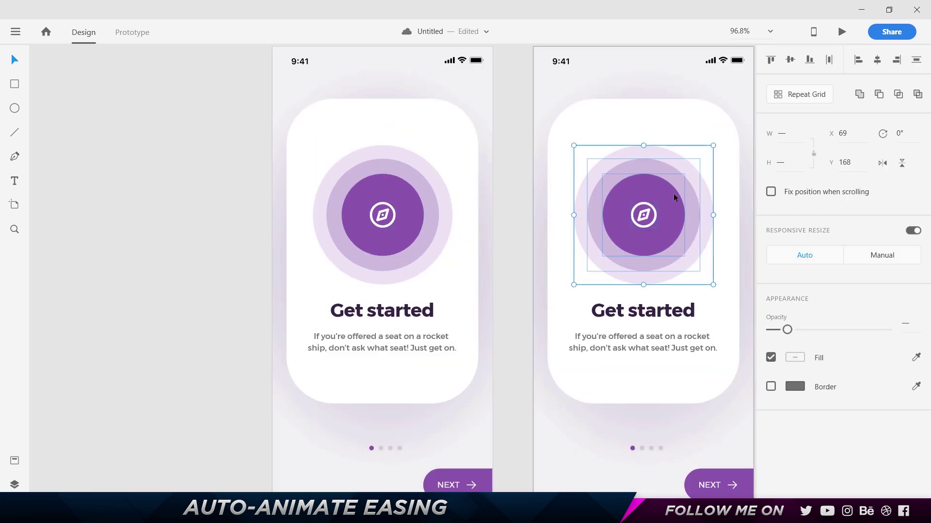
{"action": "left_click", "coordinate": [510, 160]}
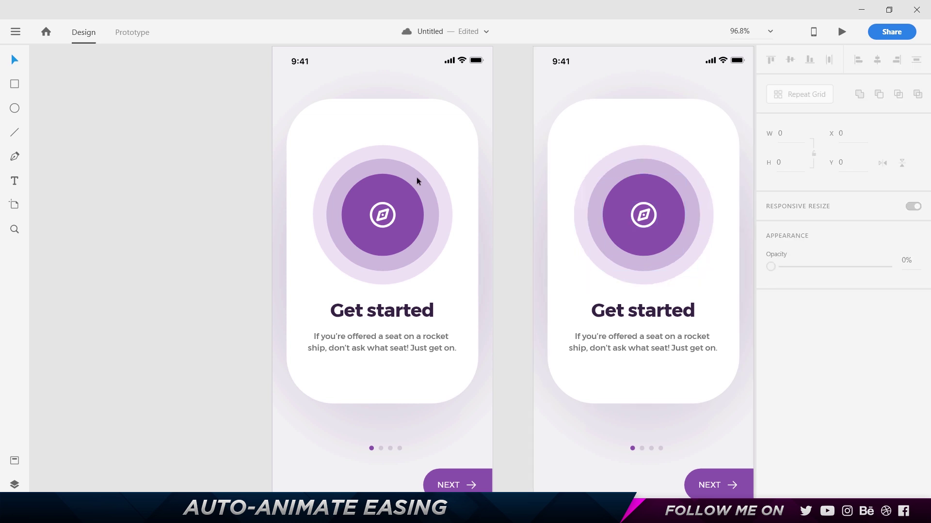
{"action": "scroll", "coordinate": [398, 176], "scroll_direction": "up", "scroll_amount": 3}
Step: Turn off Responsive Resize for the compass icon and read its X and Y values
{"action": "double_click", "coordinate": [383, 242]}
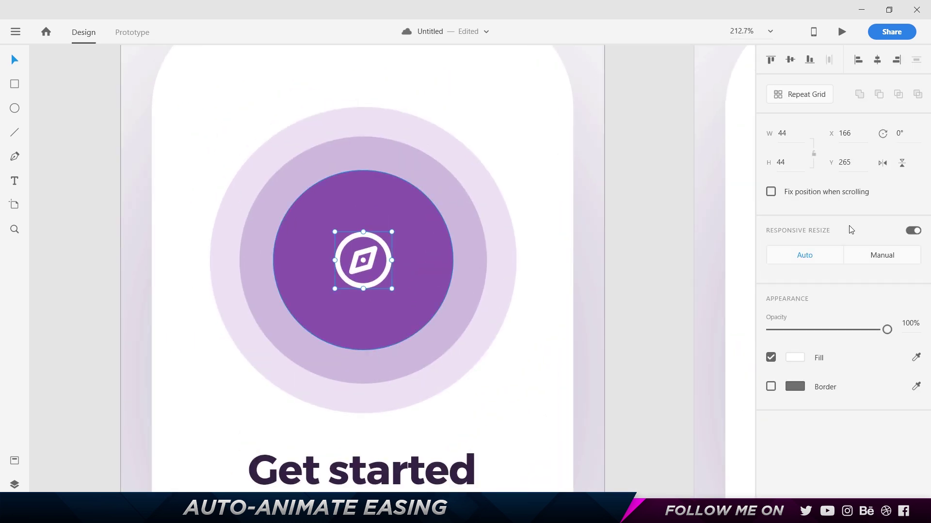
{"action": "left_click", "coordinate": [910, 232]}
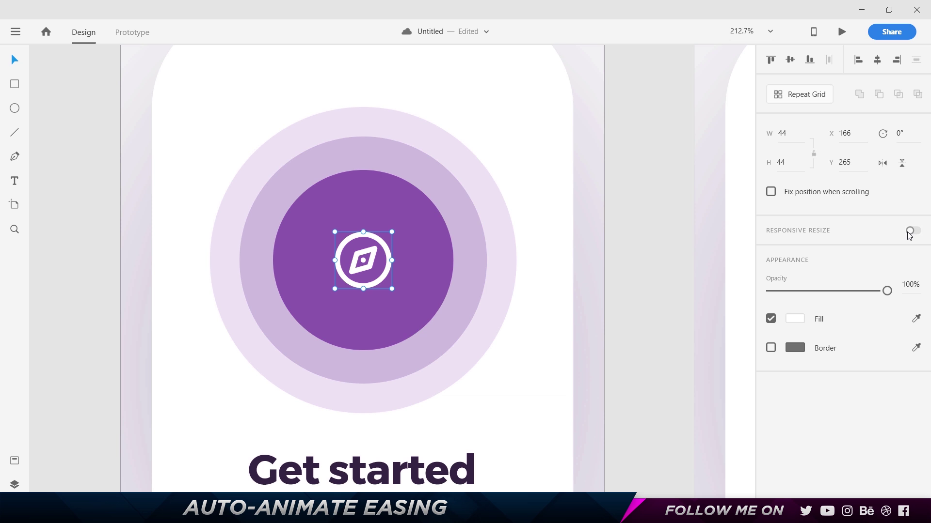
{"action": "left_click", "coordinate": [846, 136]}
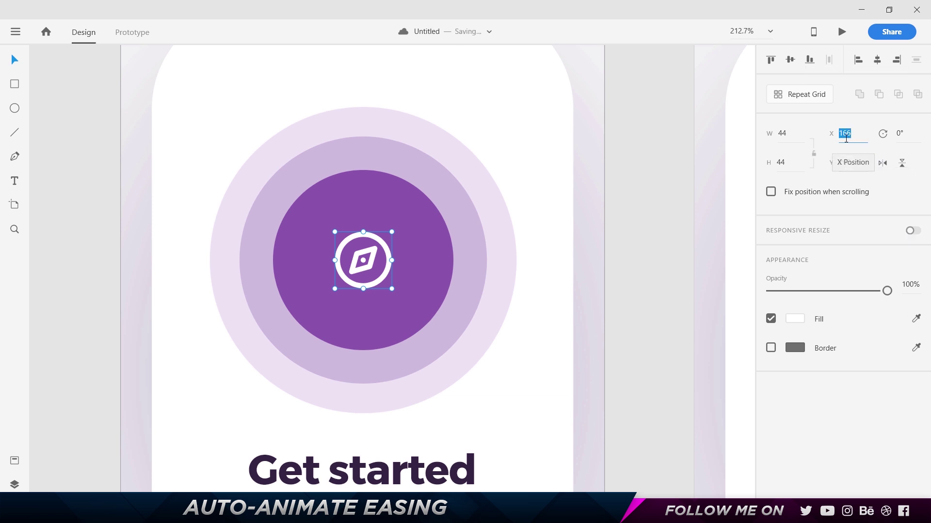
{"action": "left_click", "coordinate": [852, 166]}
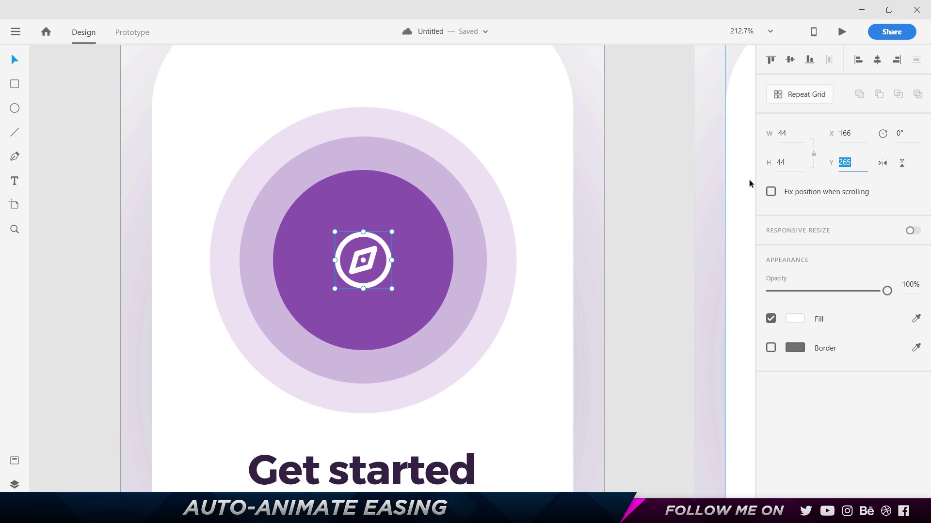
{"action": "scroll", "coordinate": [656, 196], "scroll_direction": "down", "scroll_amount": 5}
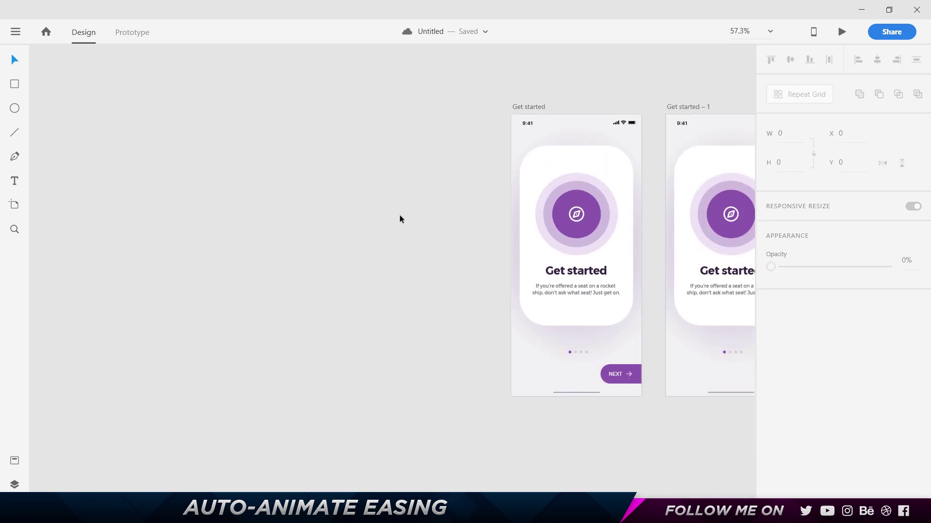
Step: Add a text note reading 166 and 265 on the canvas beside the artboards
{"action": "left_click", "coordinate": [15, 180]}
{"action": "left_click", "coordinate": [358, 184]}
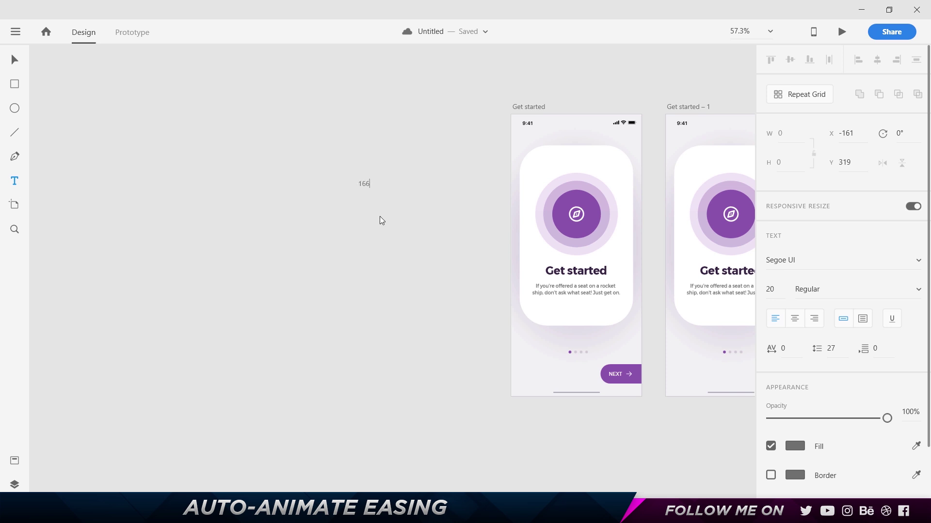
{"action": "key", "text": "Escape"}
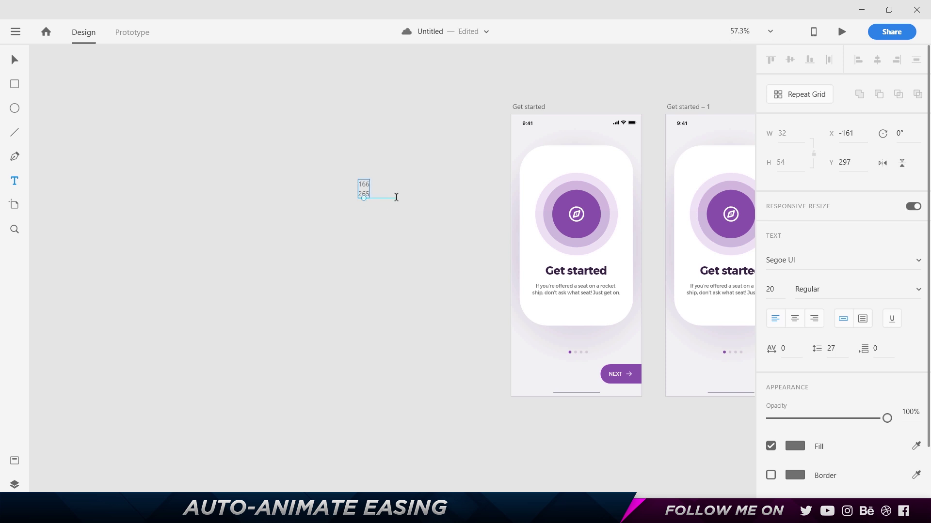
{"action": "scroll", "coordinate": [395, 197], "scroll_direction": "up", "scroll_amount": 2}
{"action": "scroll", "coordinate": [293, 195], "scroll_direction": "right", "scroll_amount": 5}
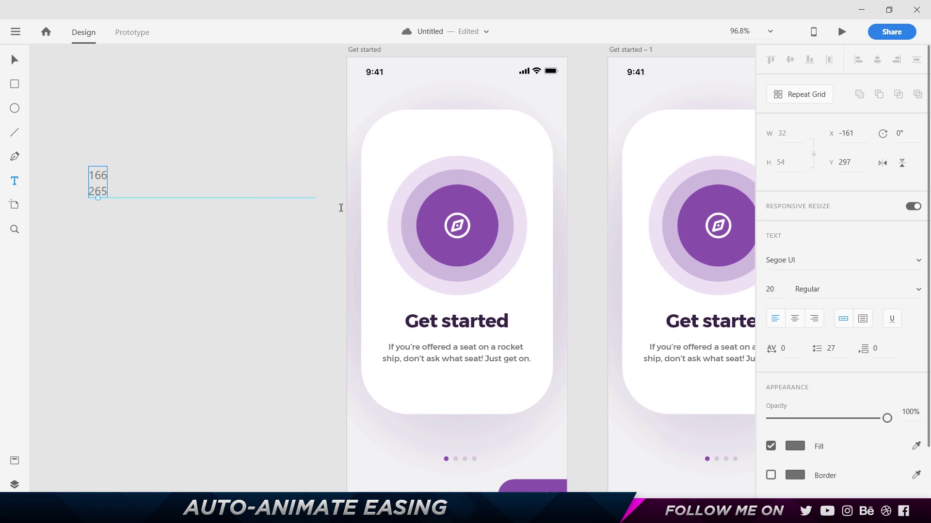
Step: Resize the compass icon to W 0.5 and H 0.5 in the Property Inspector
{"action": "left_click_drag", "start_coordinate": [419, 191], "coordinate": [367, 178]}
{"action": "scroll", "coordinate": [410, 218], "scroll_direction": "up", "scroll_amount": 5}
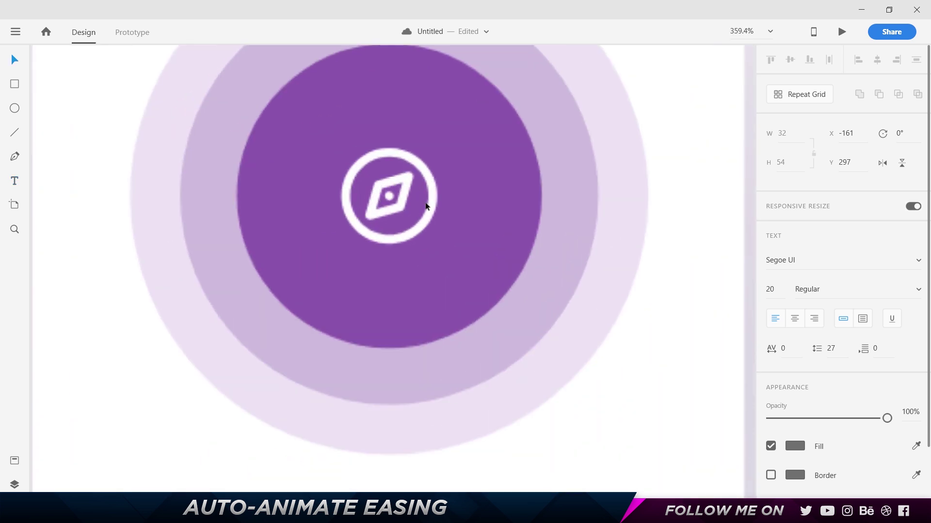
{"action": "left_click", "coordinate": [425, 201]}
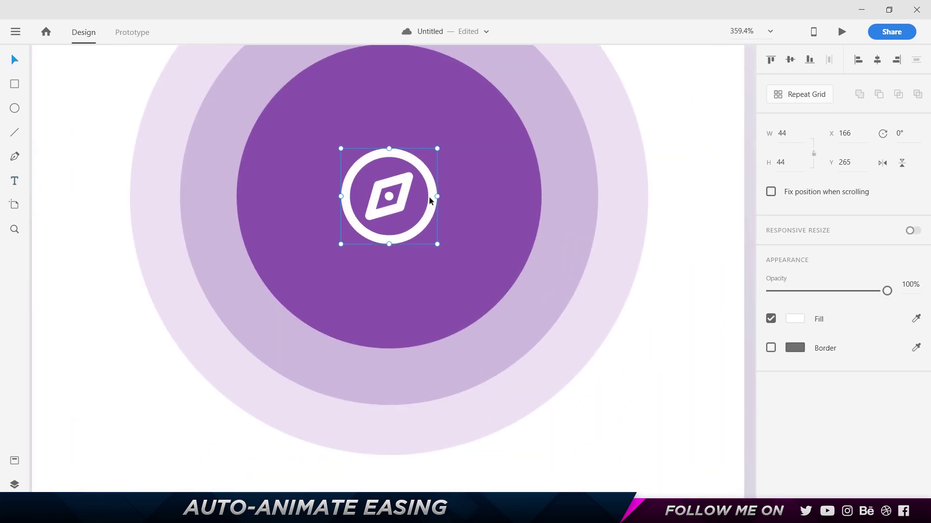
{"action": "left_click", "coordinate": [797, 133]}
{"action": "type", "text": "0.5"}
{"action": "key", "text": "Tab"}
{"action": "type", "text": "0.5"}
{"action": "key", "text": "Return"}
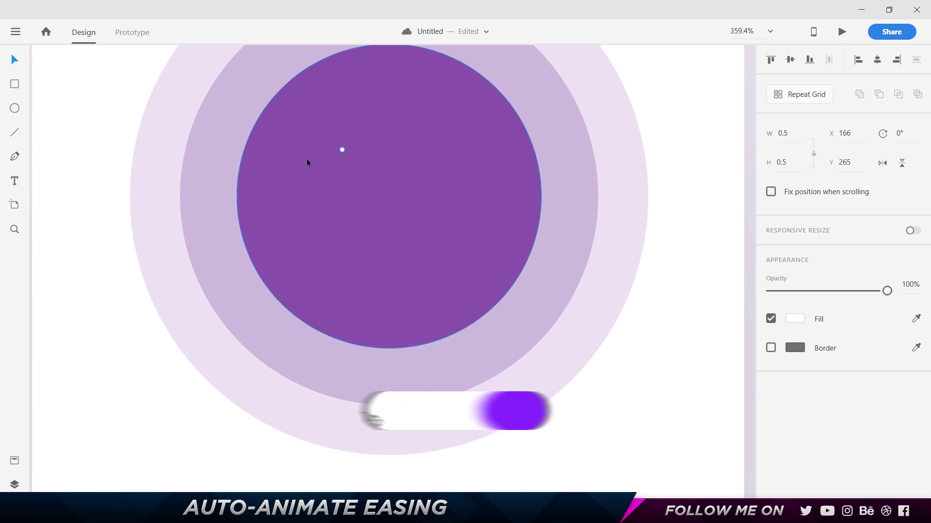
Step: Select the inner purple circle on the Get started artboard
{"action": "scroll", "coordinate": [349, 141], "scroll_direction": "down", "scroll_amount": 3}
{"action": "scroll", "coordinate": [228, 118], "scroll_direction": "down", "scroll_amount": 2}
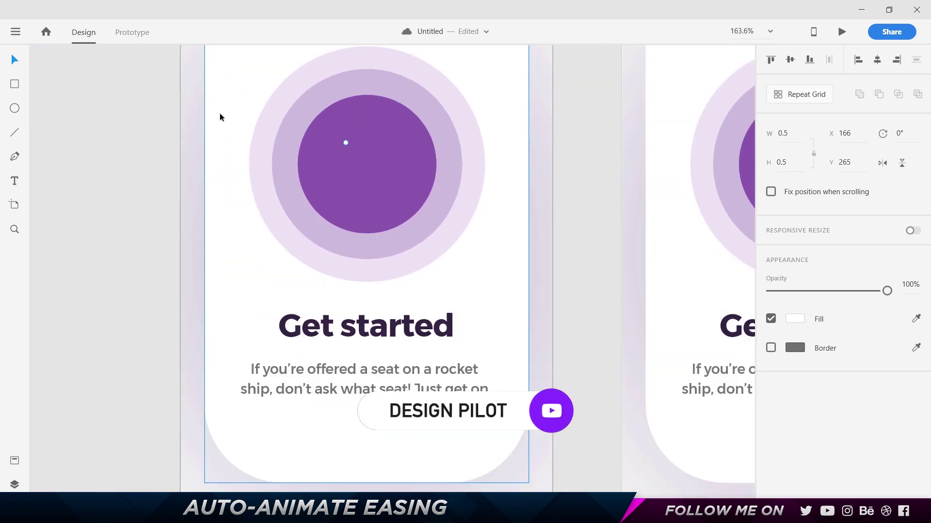
{"action": "scroll", "coordinate": [353, 152], "scroll_direction": "up", "scroll_amount": 2}
{"action": "scroll", "coordinate": [132, 186], "scroll_direction": "left", "scroll_amount": 2}
{"action": "scroll", "coordinate": [133, 186], "scroll_direction": "left", "scroll_amount": 3}
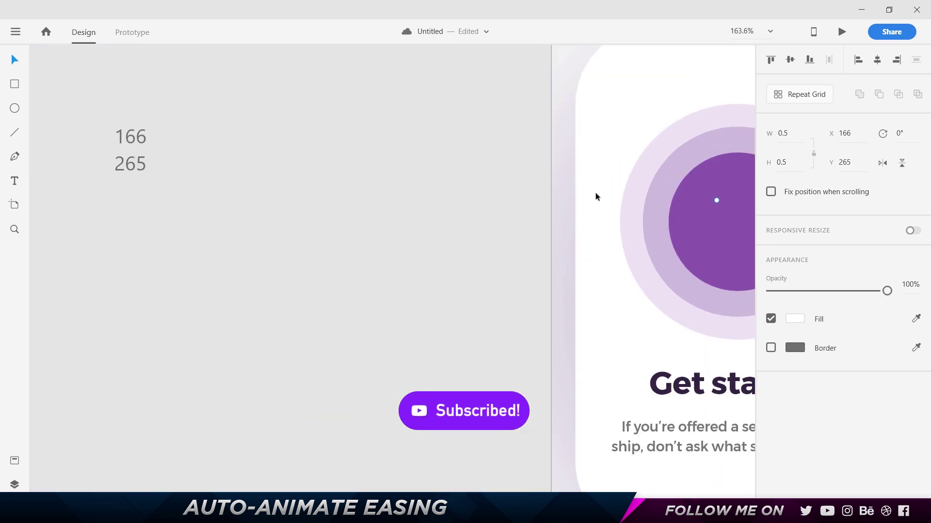
{"action": "scroll", "coordinate": [596, 198], "scroll_direction": "right", "scroll_amount": 1}
{"action": "left_click", "coordinate": [676, 210]}
Step: Move the 166 265 note above the artboards and place a Get started copy to the left
{"action": "scroll", "coordinate": [576, 161], "scroll_direction": "down", "scroll_amount": 5}
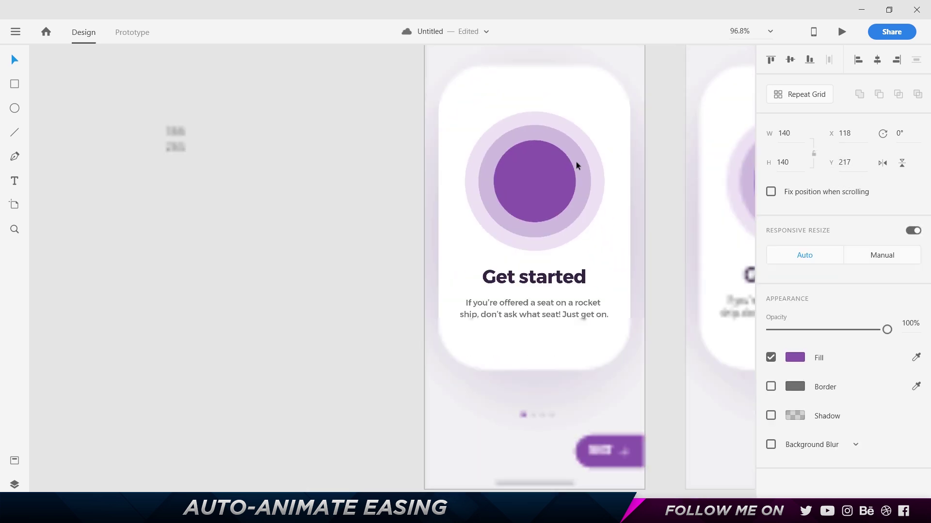
{"action": "scroll", "coordinate": [463, 170], "scroll_direction": "down", "scroll_amount": 3}
{"action": "left_click_drag", "start_coordinate": [363, 158], "coordinate": [378, 86]}
{"action": "left_click_drag", "start_coordinate": [473, 104], "coordinate": [382, 103]}
Step: Set the dark inner circle's width to 0.5 on Get started – 2
{"action": "scroll", "coordinate": [386, 163], "scroll_direction": "up", "scroll_amount": 5}
{"action": "scroll", "coordinate": [385, 163], "scroll_direction": "up", "scroll_amount": 3}
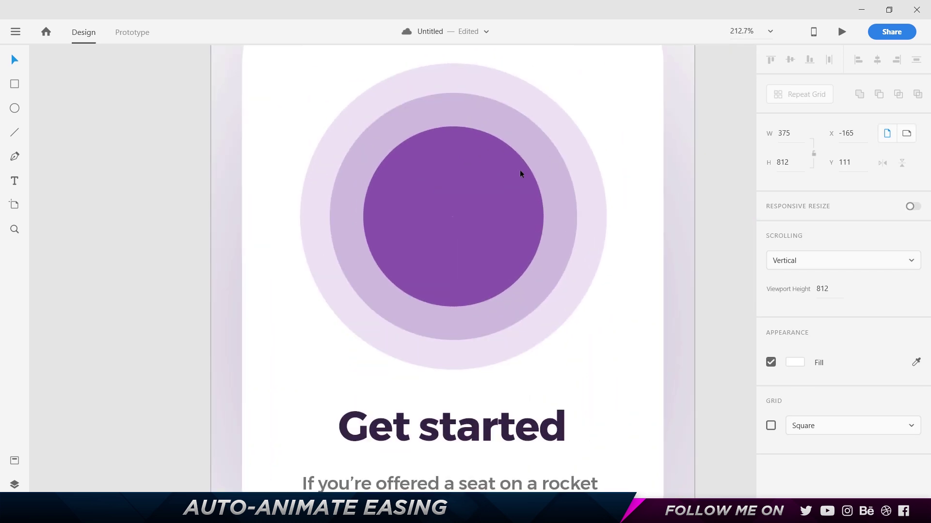
{"action": "left_click", "coordinate": [519, 170]}
{"action": "left_click", "coordinate": [785, 134]}
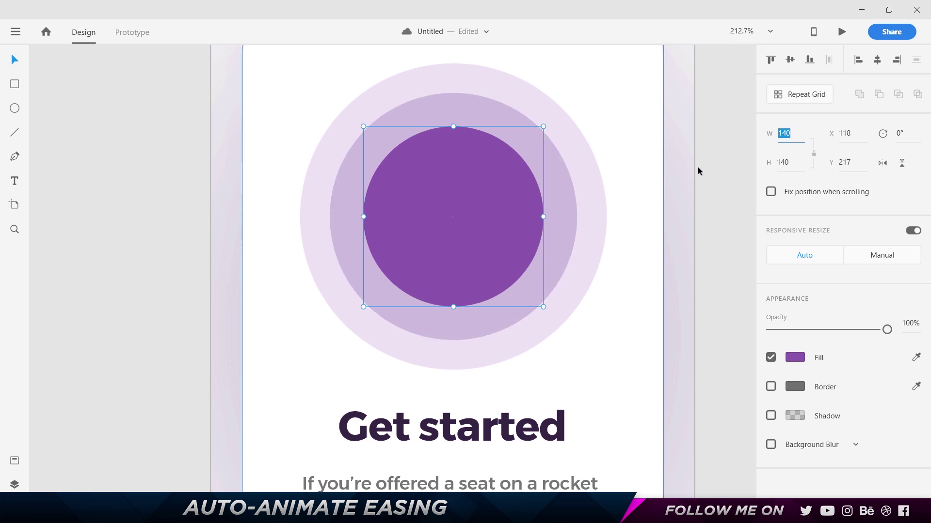
{"action": "type", "text": "0.5"}
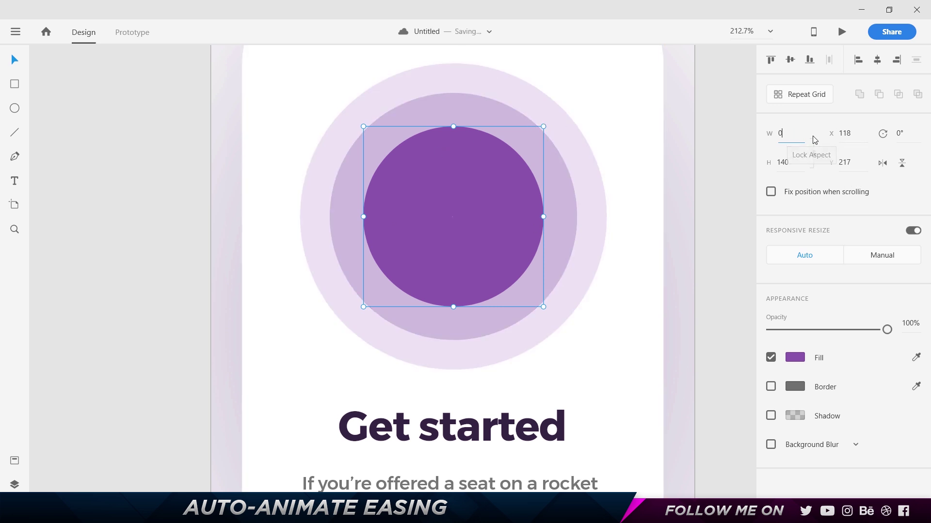
{"action": "key", "text": "Tab"}
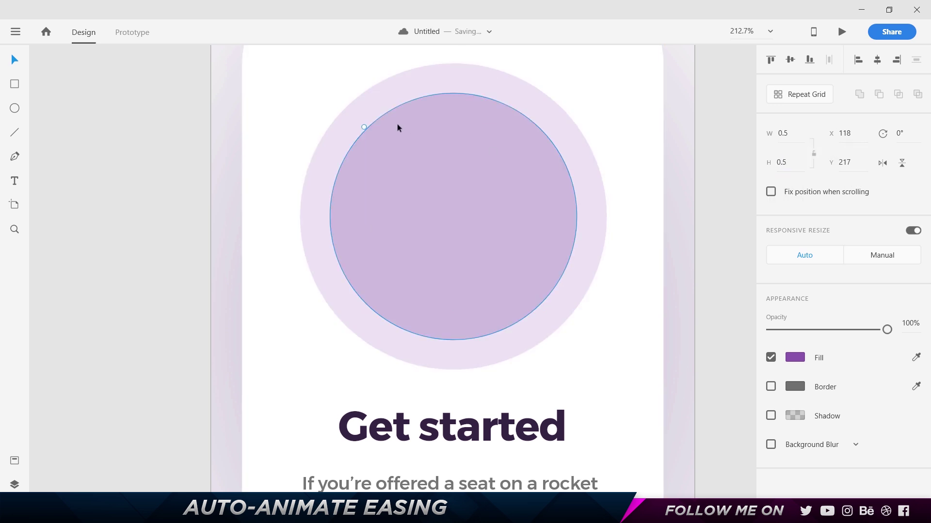
Step: Centre the dot horizontally and nudge it down to the rings' centre at 187, 287
{"action": "key", "text": "shift+c"}
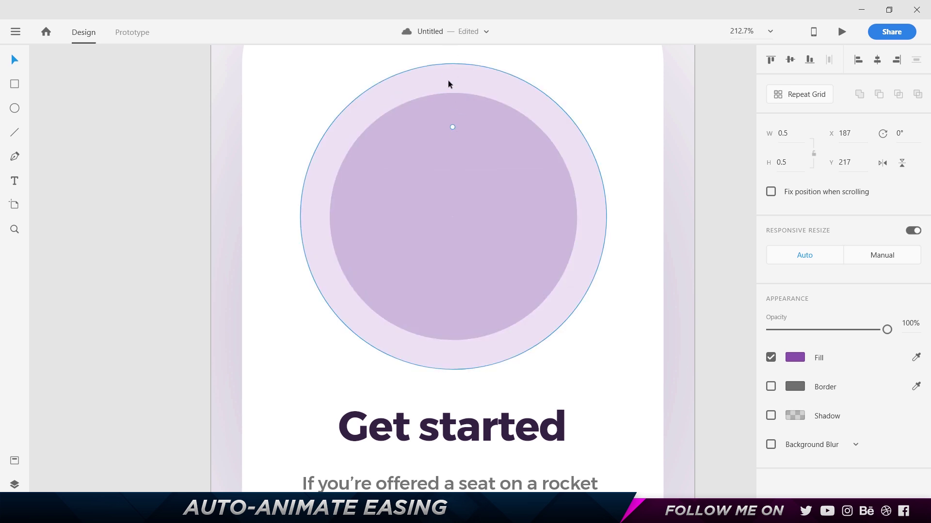
{"action": "key", "text": "Down"}
{"action": "key", "text": "Down"}
{"action": "key", "text": "Down"}
{"action": "key", "text": "Down"}
{"action": "key", "text": "Down"}
{"action": "key", "text": "Down"}
{"action": "key", "text": "Down"}
{"action": "key", "text": "Down"}
{"action": "key", "text": "Down"}
{"action": "key", "text": "Down"}
{"action": "key", "text": "Down"}
{"action": "key", "text": "Down"}
{"action": "key", "text": "Down"}
{"action": "key", "text": "Down"}
{"action": "key", "text": "Down"}
{"action": "key", "text": "Down"}
{"action": "key", "text": "Down"}
{"action": "key", "text": "Down"}
{"action": "key", "text": "Down"}
{"action": "key", "text": "Down"}
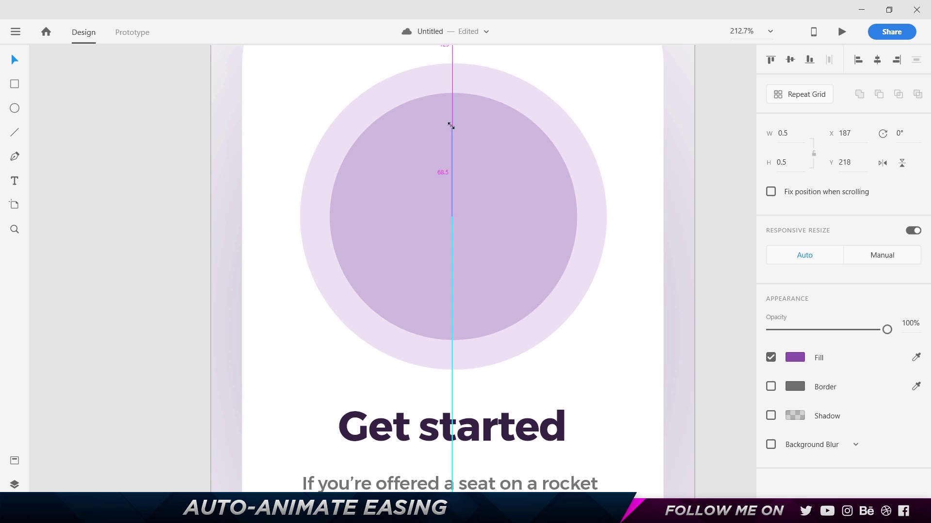
{"action": "key", "text": "Down"}
{"action": "key", "text": "Down"}
{"action": "key", "text": "Down"}
{"action": "scroll", "coordinate": [463, 183], "scroll_direction": "up", "scroll_amount": 4}
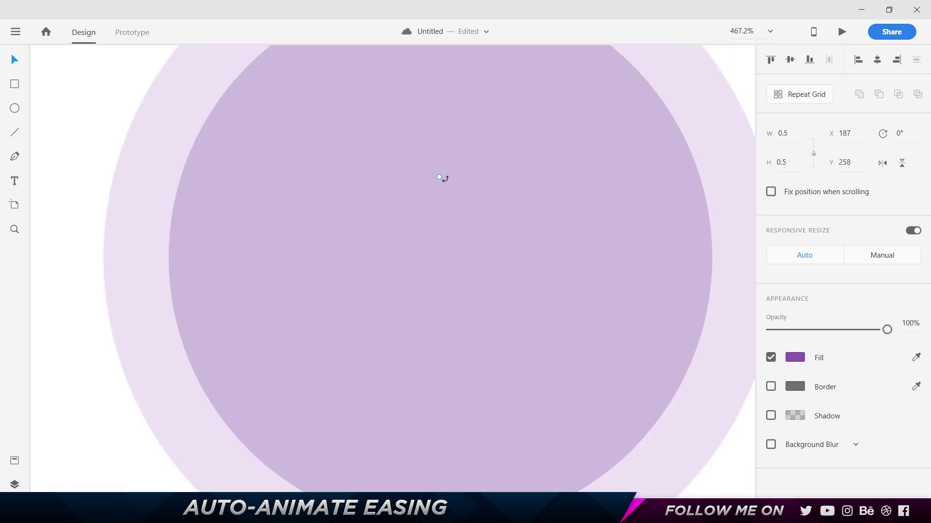
{"action": "key", "text": "Down"}
{"action": "key", "text": "Down"}
{"action": "key", "text": "Down"}
{"action": "key", "text": "Down"}
{"action": "key", "text": "Down"}
{"action": "key", "text": "Down"}
{"action": "key", "text": "Down"}
{"action": "key", "text": "Down"}
{"action": "key", "text": "Down"}
{"action": "key", "text": "Down"}
{"action": "key", "text": "Down"}
{"action": "key", "text": "Down"}
{"action": "key", "text": "Down"}
{"action": "key", "text": "Down"}
{"action": "key", "text": "Down"}
{"action": "key", "text": "Down"}
{"action": "key", "text": "Down"}
{"action": "key", "text": "Down"}
{"action": "key", "text": "Down"}
{"action": "key", "text": "Down"}
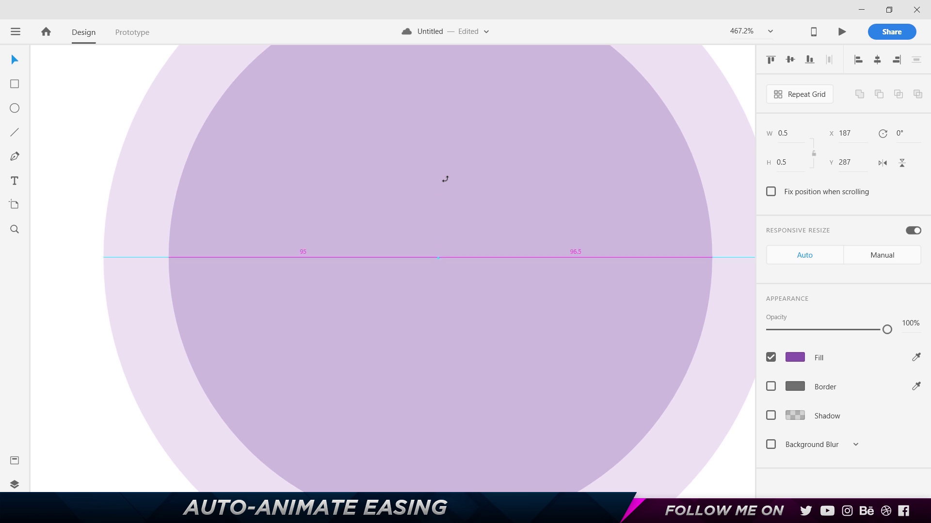
{"action": "scroll", "coordinate": [444, 162], "scroll_direction": "down", "scroll_amount": 5}
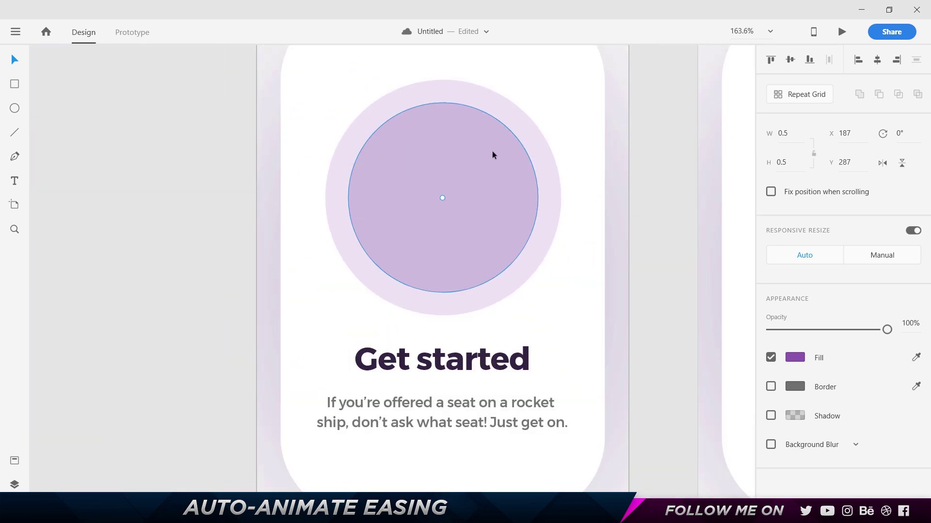
{"action": "scroll", "coordinate": [468, 140], "scroll_direction": "down", "scroll_amount": 4}
Step: Duplicate Get started – 2 as Get started – 3 and move it to the row's left end
{"action": "left_click", "coordinate": [462, 110]}
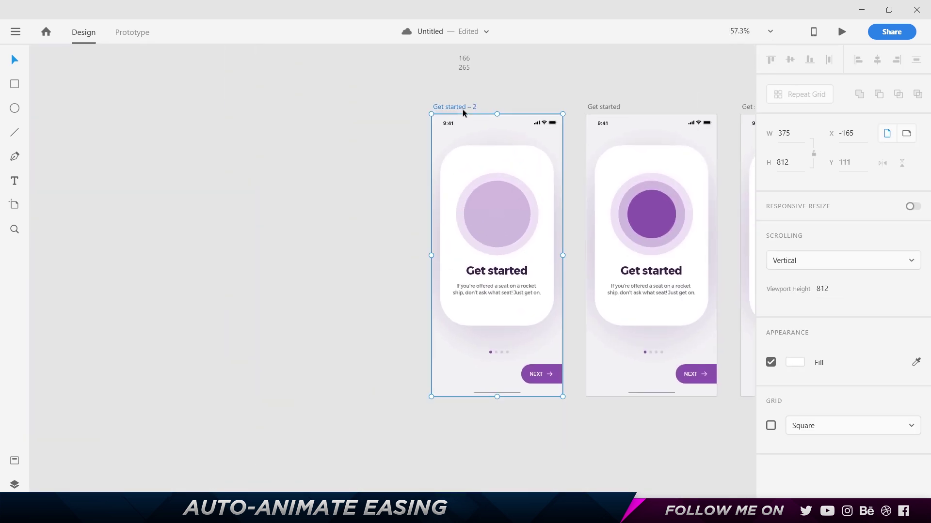
{"action": "key", "text": "ctrl+d"}
{"action": "scroll", "coordinate": [495, 96], "scroll_direction": "left", "scroll_amount": 5}
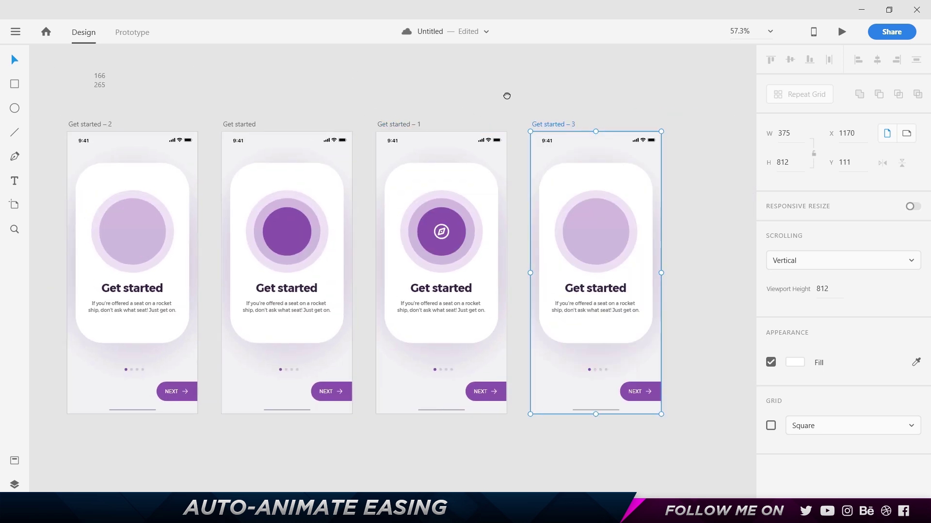
{"action": "scroll", "coordinate": [617, 124], "scroll_direction": "down", "scroll_amount": 2}
{"action": "left_click_drag", "start_coordinate": [618, 122], "coordinate": [258, 122]}
Step: Shrink the lilac circle in Get started – 3 to width 0 and height 0
{"action": "scroll", "coordinate": [255, 148], "scroll_direction": "up", "scroll_amount": 5}
{"action": "left_click", "coordinate": [365, 330]}
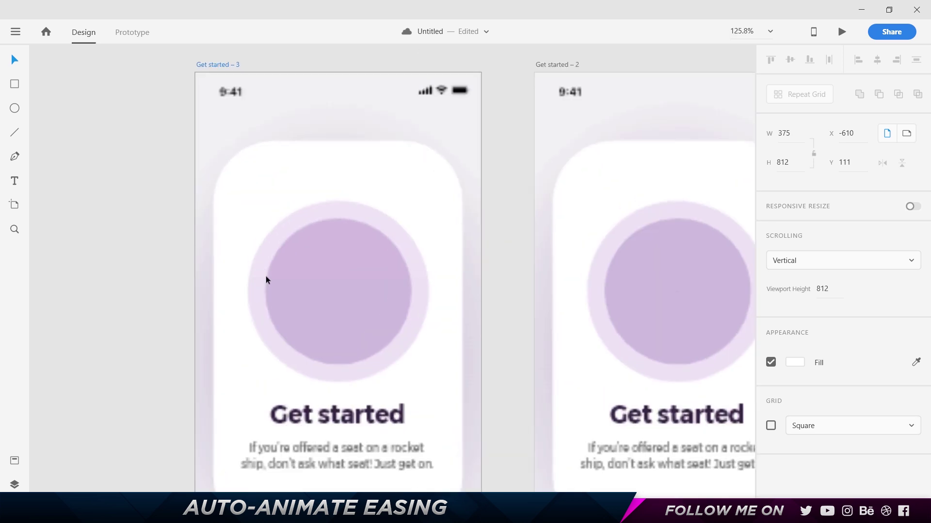
{"action": "scroll", "coordinate": [382, 282], "scroll_direction": "up", "scroll_amount": 3}
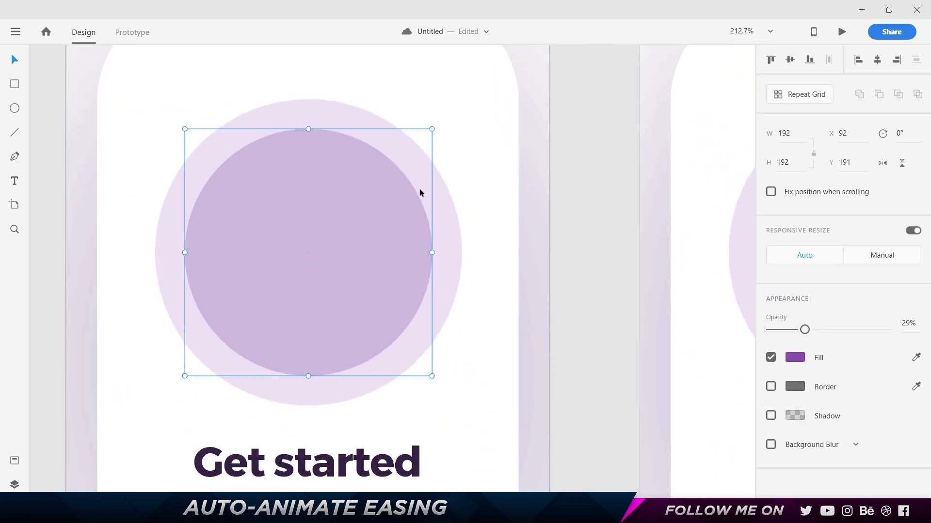
{"action": "left_click", "coordinate": [791, 137]}
{"action": "type", "text": "0"}
{"action": "key", "text": "Tab"}
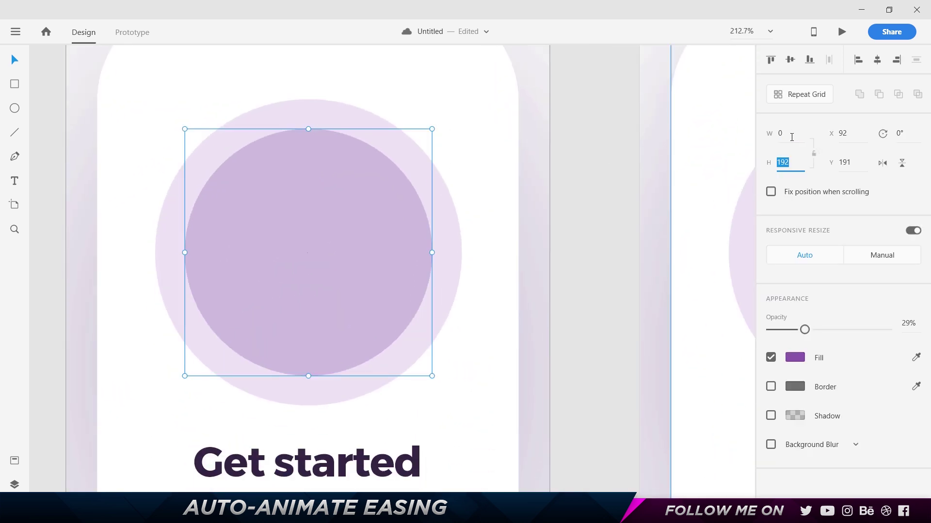
{"action": "type", "text": "0"}
{"action": "key", "text": "Return"}
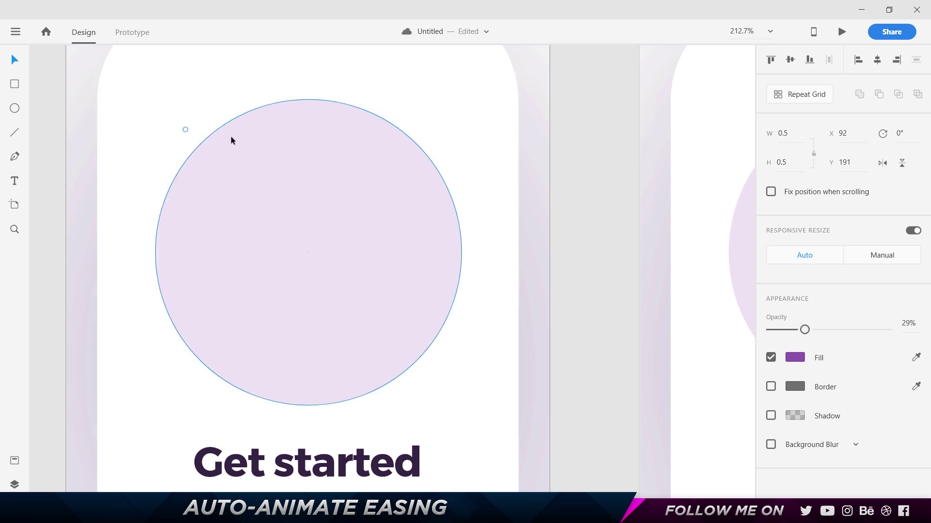
Step: Drag the tiny dot in Get started – 3 to the horizontal centre and nudge it down
{"action": "left_click_drag", "start_coordinate": [231, 141], "coordinate": [327, 157]}
{"action": "key", "text": "Down"}
{"action": "key", "text": "Down"}
{"action": "key", "text": "Down"}
{"action": "key", "text": "Down"}
{"action": "key", "text": "Down"}
{"action": "key", "text": "Down"}
{"action": "key", "text": "Down"}
{"action": "key", "text": "Down"}
{"action": "key", "text": "Down"}
{"action": "key", "text": "Down"}
{"action": "key", "text": "Down"}
{"action": "key", "text": "Down"}
{"action": "key", "text": "Down"}
{"action": "key", "text": "Down"}
{"action": "key", "text": "Down"}
{"action": "key", "text": "Down"}
{"action": "key", "text": "Down"}
{"action": "key", "text": "Down"}
{"action": "key", "text": "Down"}
{"action": "key", "text": "Down"}
{"action": "key", "text": "Down"}
{"action": "key", "text": "Down"}
{"action": "key", "text": "Down"}
{"action": "key", "text": "Down"}
{"action": "key", "text": "Down"}
{"action": "key", "text": "Down"}
{"action": "key", "text": "Down"}
{"action": "key", "text": "Down"}
{"action": "key", "text": "Down"}
{"action": "key", "text": "Down"}
{"action": "key", "text": "Down"}
{"action": "key", "text": "Down"}
{"action": "key", "text": "Down"}
{"action": "key", "text": "Down"}
{"action": "key", "text": "Down"}
{"action": "key", "text": "Down"}
{"action": "key", "text": "Down"}
{"action": "key", "text": "Down"}
{"action": "key", "text": "Down"}
{"action": "key", "text": "Down"}
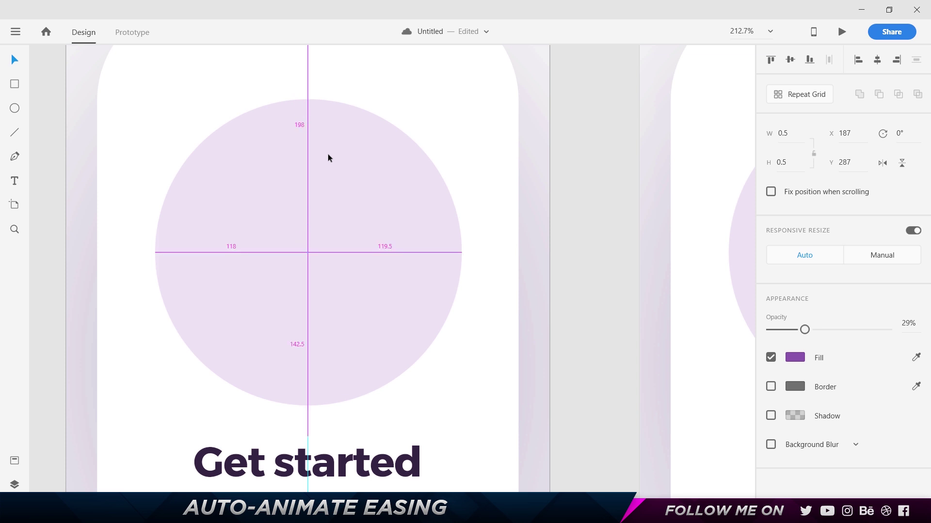
{"action": "scroll", "coordinate": [327, 153], "scroll_direction": "down", "scroll_amount": 8}
Step: Alt-drag Get started – 3 into Get started – 4 and shrink its pale circle to W 0, H 0.5
{"action": "left_click_drag", "start_coordinate": [379, 132], "coordinate": [262, 150]}
{"action": "key", "text": "Escape"}
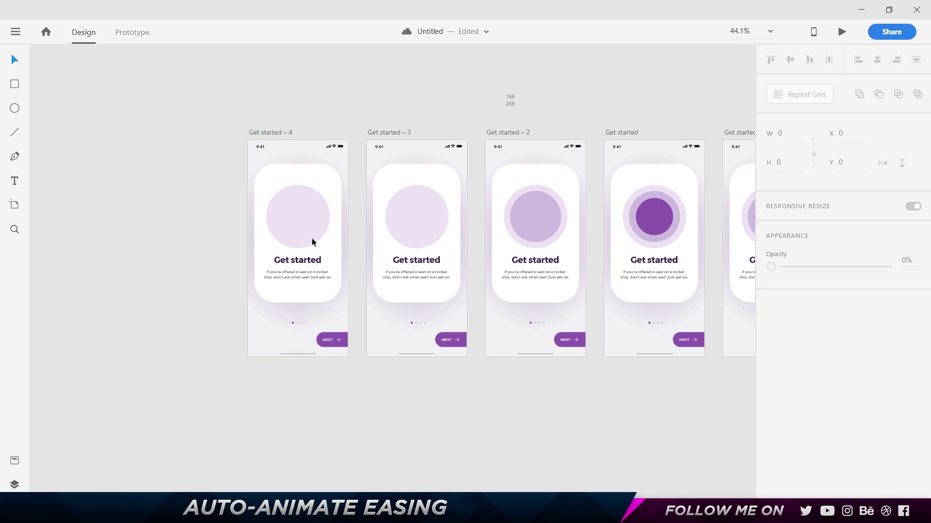
{"action": "scroll", "coordinate": [307, 236], "scroll_direction": "up", "scroll_amount": 8}
{"action": "left_click", "coordinate": [299, 203]}
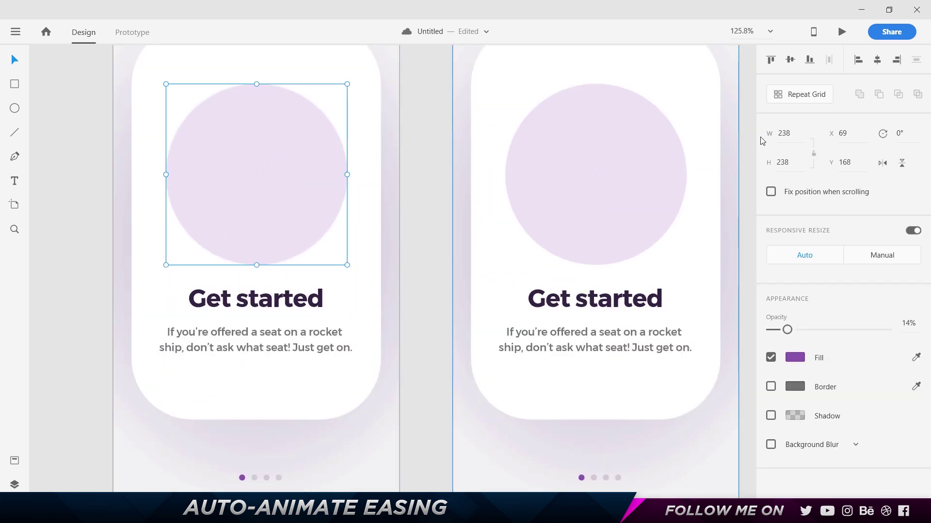
{"action": "left_click", "coordinate": [790, 133]}
{"action": "type", "text": "0"}
{"action": "key", "text": "Tab"}
{"action": "type", "text": "0.5"}
{"action": "key", "text": "Return"}
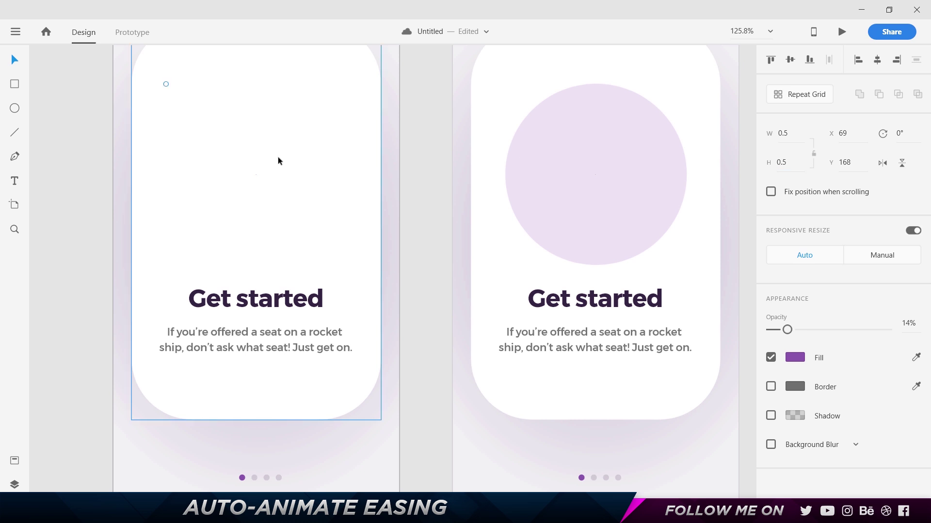
Step: Centre the dot horizontally, nudge it down to the circle's centre, and view all five artboards
{"action": "key", "text": "shift+c"}
{"action": "key", "text": "Down"}
{"action": "key", "text": "Down"}
{"action": "key", "text": "Down"}
{"action": "key", "text": "Down"}
{"action": "key", "text": "Down"}
{"action": "key", "text": "Down"}
{"action": "key", "text": "Down"}
{"action": "key", "text": "Down"}
{"action": "key", "text": "Down"}
{"action": "key", "text": "Down"}
{"action": "key", "text": "Down"}
{"action": "key", "text": "Down"}
{"action": "key", "text": "Down"}
{"action": "key", "text": "Down"}
{"action": "key", "text": "Down"}
{"action": "key", "text": "Down"}
{"action": "key", "text": "Down"}
{"action": "key", "text": "Down"}
{"action": "key", "text": "Down"}
{"action": "key", "text": "Down"}
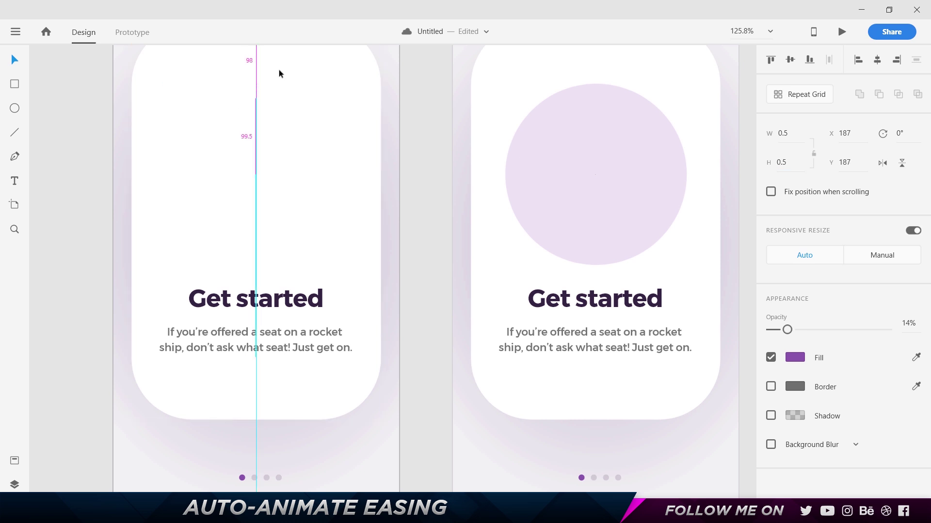
{"action": "key", "text": "Down"}
{"action": "key", "text": "Down"}
{"action": "key", "text": "Down"}
{"action": "key", "text": "Down"}
{"action": "key", "text": "Down"}
{"action": "key", "text": "Down"}
{"action": "key", "text": "Down"}
{"action": "key", "text": "Down"}
{"action": "key", "text": "Down"}
{"action": "key", "text": "Down"}
{"action": "key", "text": "Down"}
{"action": "key", "text": "Down"}
{"action": "key", "text": "Down"}
{"action": "key", "text": "Down"}
{"action": "key", "text": "Down"}
{"action": "key", "text": "Down"}
{"action": "key", "text": "Down"}
{"action": "key", "text": "Down"}
{"action": "key", "text": "Down"}
{"action": "key", "text": "Down"}
{"action": "key", "text": "Down"}
{"action": "key", "text": "Down"}
{"action": "key", "text": "Down"}
{"action": "key", "text": "Down"}
{"action": "key", "text": "Down"}
{"action": "key", "text": "Down"}
{"action": "key", "text": "Down"}
{"action": "key", "text": "Down"}
{"action": "key", "text": "Down"}
{"action": "key", "text": "Down"}
{"action": "key", "text": "Down"}
{"action": "key", "text": "Down"}
{"action": "key", "text": "Down"}
{"action": "key", "text": "Down"}
{"action": "key", "text": "Down"}
{"action": "key", "text": "Down"}
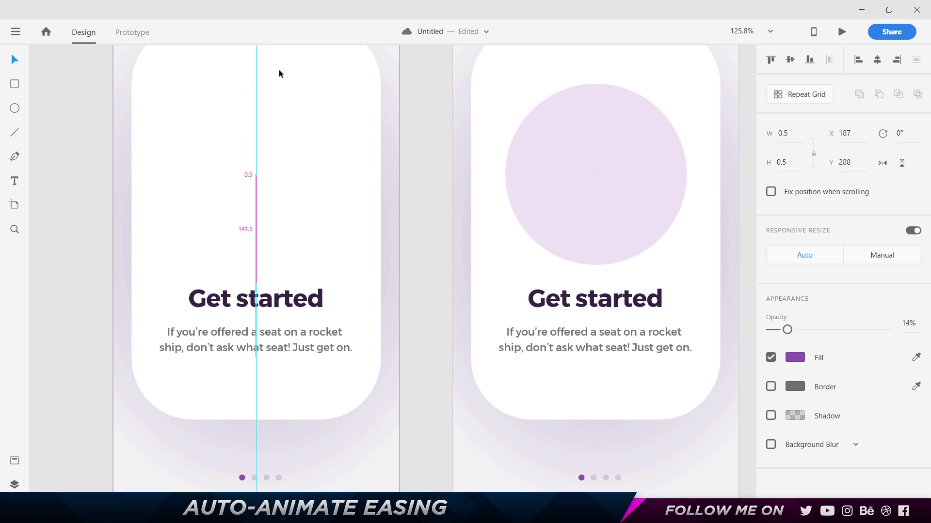
{"action": "left_click", "coordinate": [428, 118]}
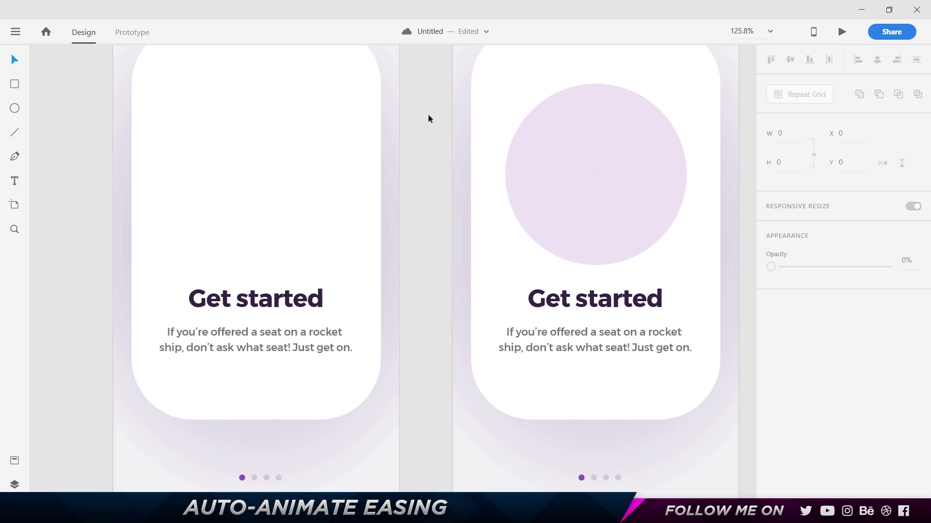
{"action": "scroll", "coordinate": [428, 118], "scroll_direction": "down", "scroll_amount": 5}
{"action": "left_click_drag", "start_coordinate": [506, 123], "coordinate": [247, 170]}
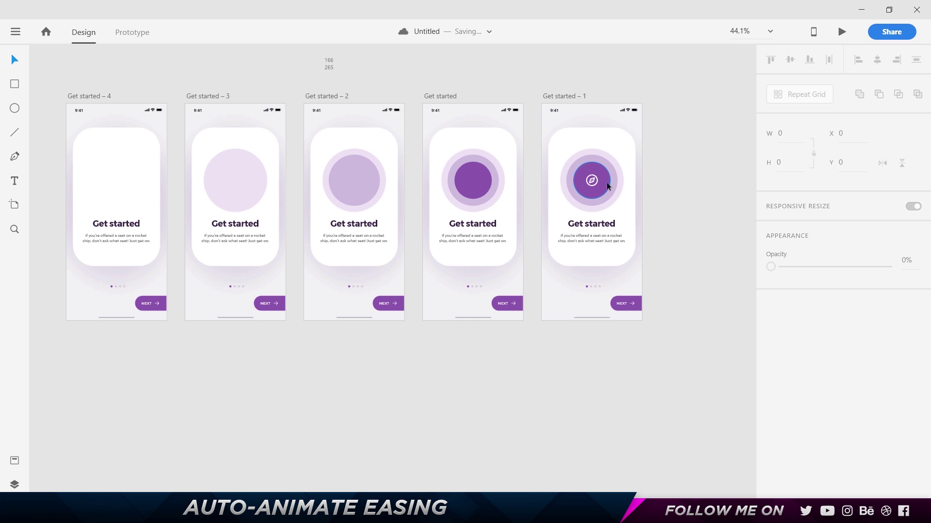
Step: In Prototype mode, make Get started – 4 the home screen and wire it to Get started – 3
{"action": "left_click", "coordinate": [136, 35]}
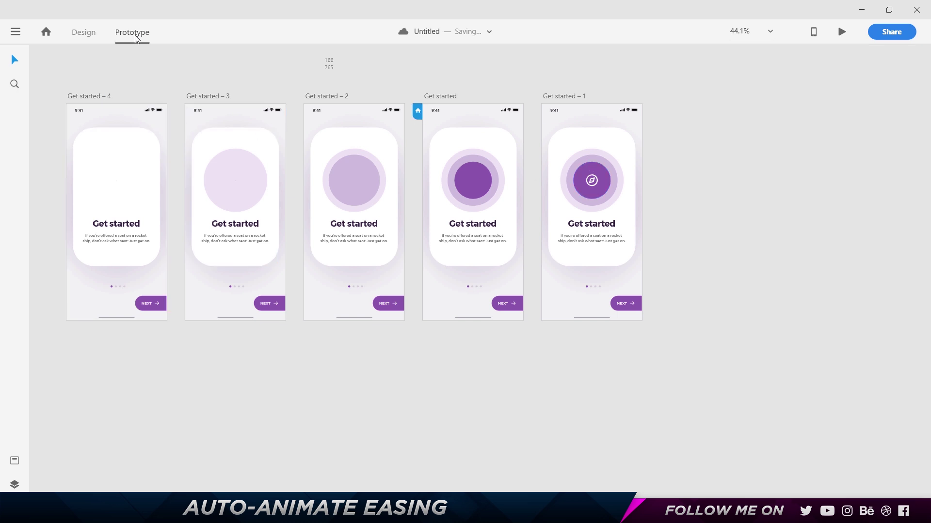
{"action": "left_click", "coordinate": [88, 96]}
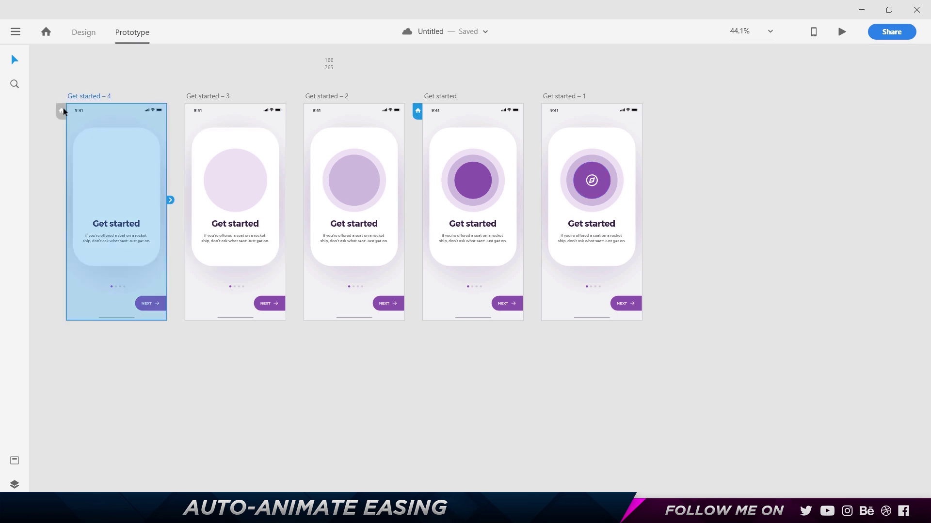
{"action": "left_click", "coordinate": [62, 110]}
{"action": "left_click_drag", "start_coordinate": [169, 201], "coordinate": [259, 175]}
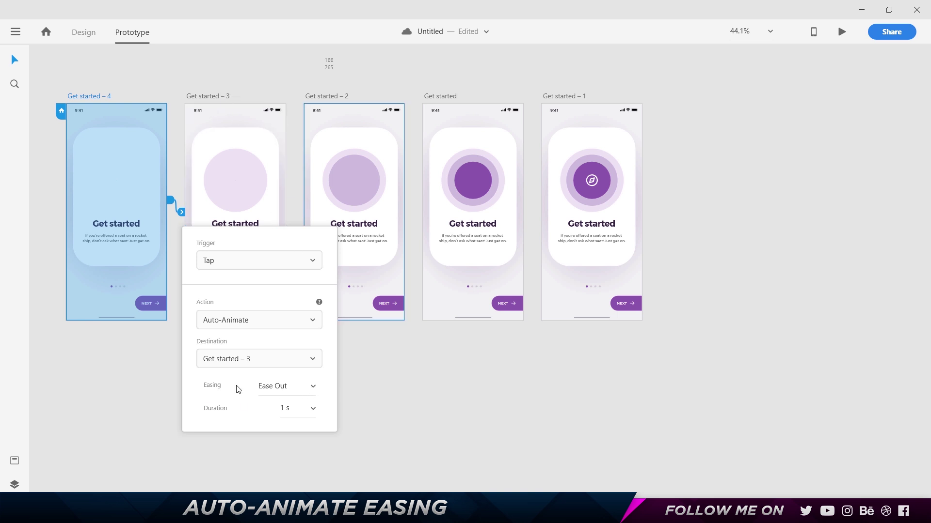
Step: Set the transition's easing to Ease Out with a 1 s duration
{"action": "left_click", "coordinate": [310, 388]}
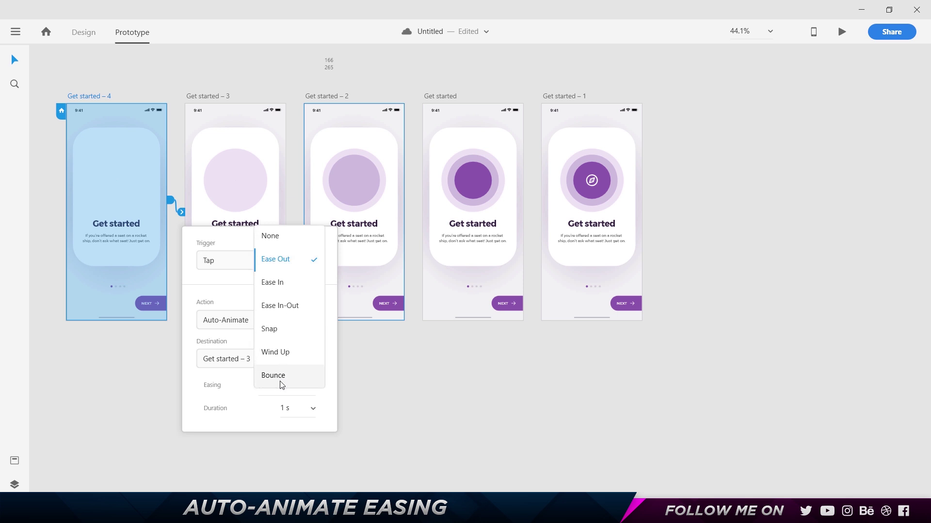
{"action": "left_click", "coordinate": [280, 265]}
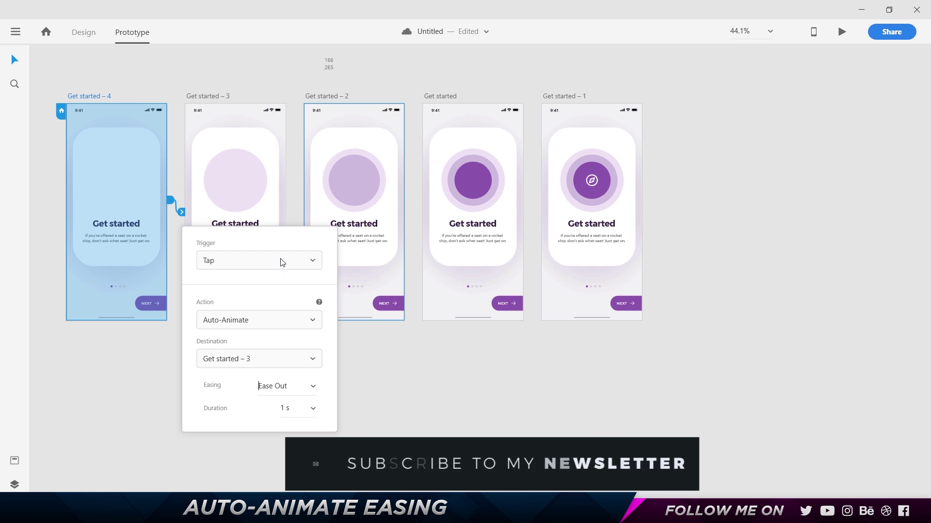
{"action": "left_click", "coordinate": [311, 408]}
{"action": "left_click", "coordinate": [297, 403]}
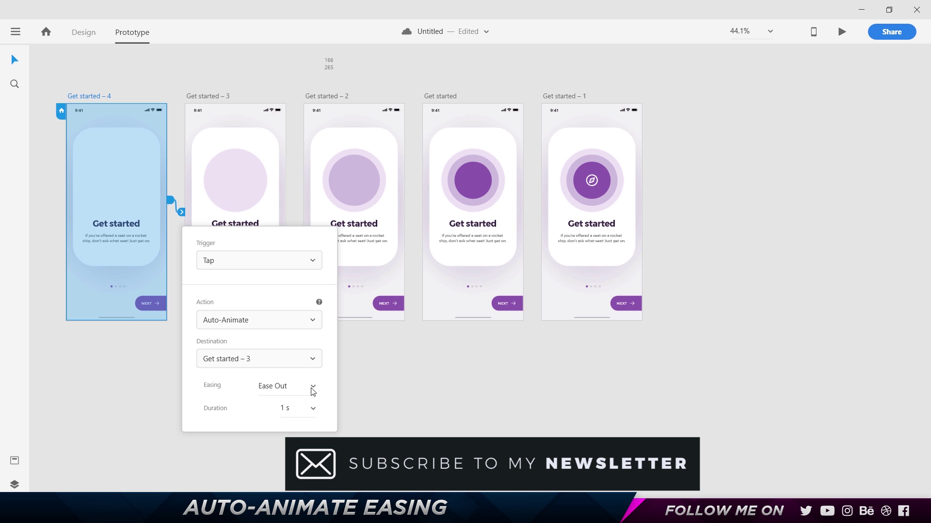
{"action": "left_click", "coordinate": [363, 381]}
{"action": "left_click", "coordinate": [263, 144]}
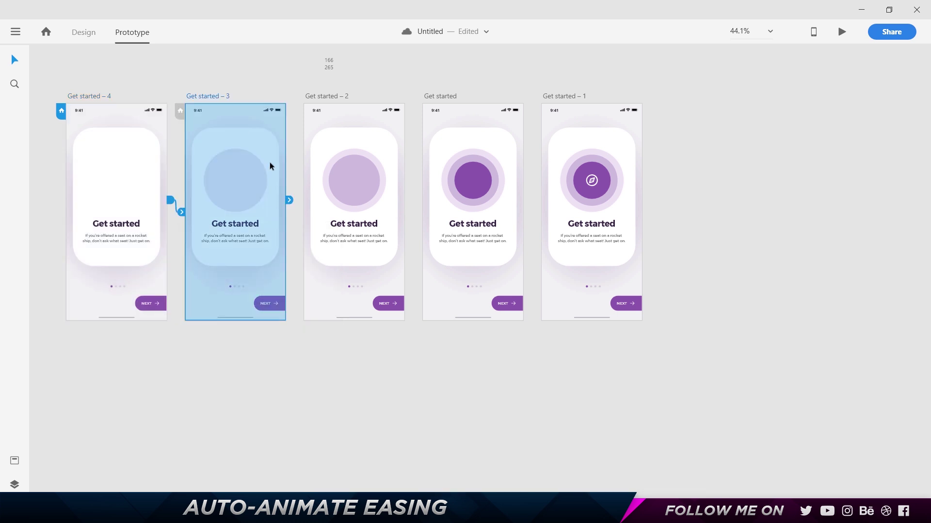
Step: Wire Get started – 3 to – 2, – 2 to Get started, and Get started – 1 back to – 4
{"action": "left_click_drag", "start_coordinate": [290, 201], "coordinate": [357, 188]}
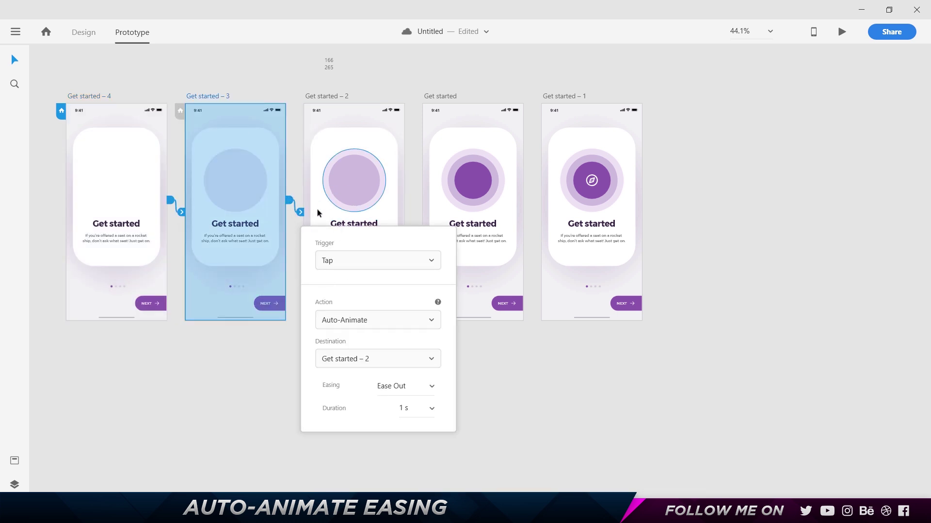
{"action": "left_click", "coordinate": [329, 95]}
{"action": "left_click_drag", "start_coordinate": [408, 199], "coordinate": [580, 139]}
{"action": "left_click", "coordinate": [441, 96]}
{"action": "left_click", "coordinate": [565, 96]}
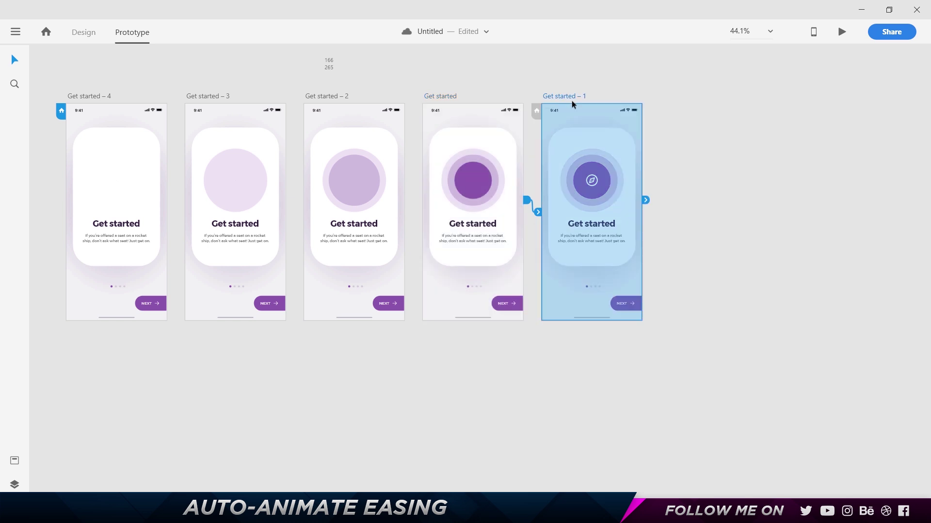
{"action": "left_click_drag", "start_coordinate": [645, 199], "coordinate": [129, 231]}
{"action": "left_click", "coordinate": [773, 227]}
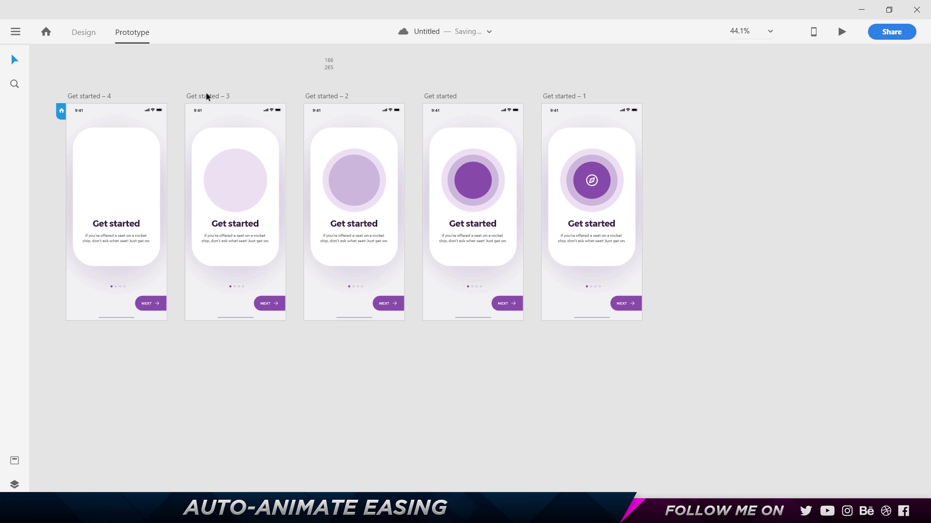
Step: Review the links from Get started – 3, Get started – 2 and Get started
{"action": "left_click", "coordinate": [206, 96]}
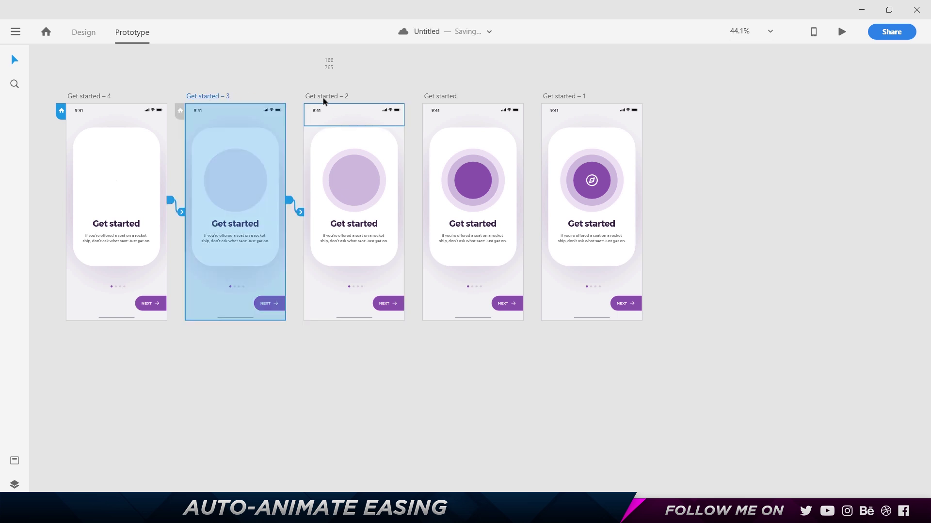
{"action": "left_click", "coordinate": [324, 97]}
{"action": "left_click", "coordinate": [428, 97]}
{"action": "left_click", "coordinate": [237, 85]}
{"action": "left_click", "coordinate": [217, 95]}
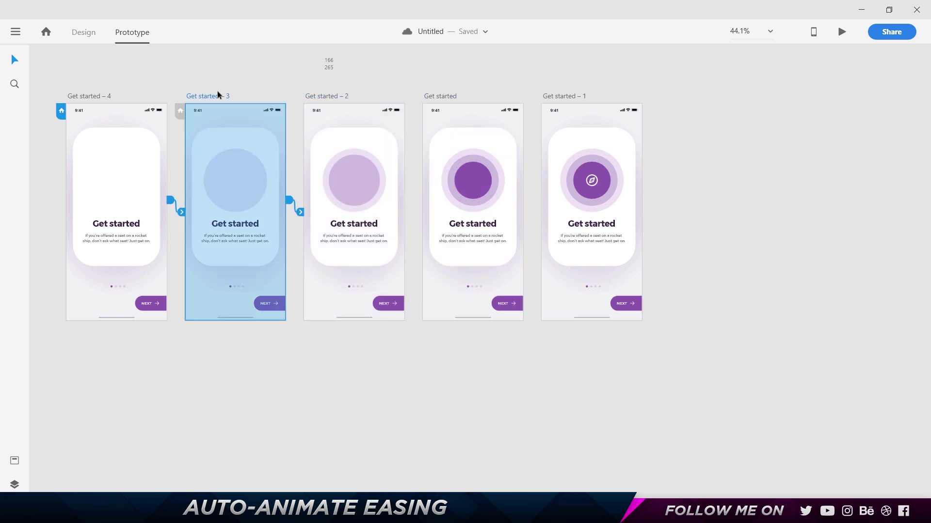
{"action": "left_click", "coordinate": [139, 140]}
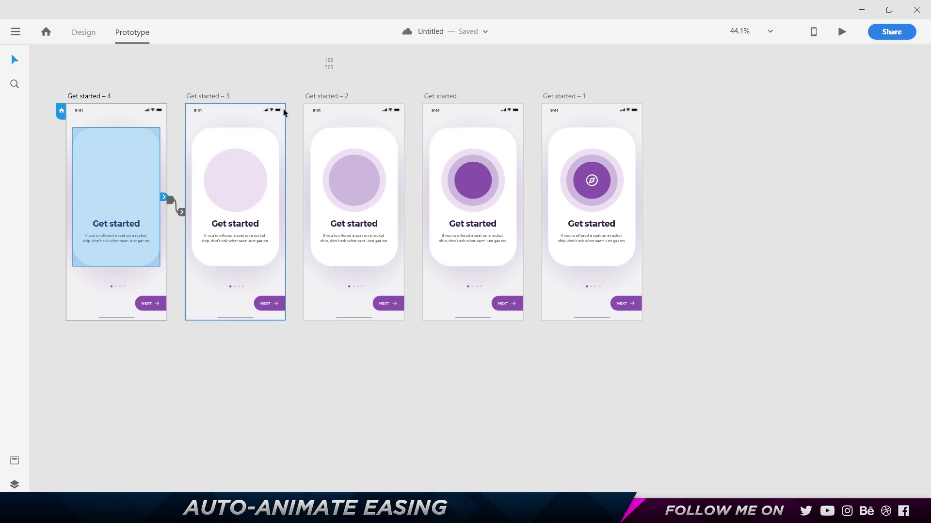
Step: Change the Get started – 3 to – 2 link to a Time trigger with a 0.2 delay
{"action": "left_click", "coordinate": [210, 96]}
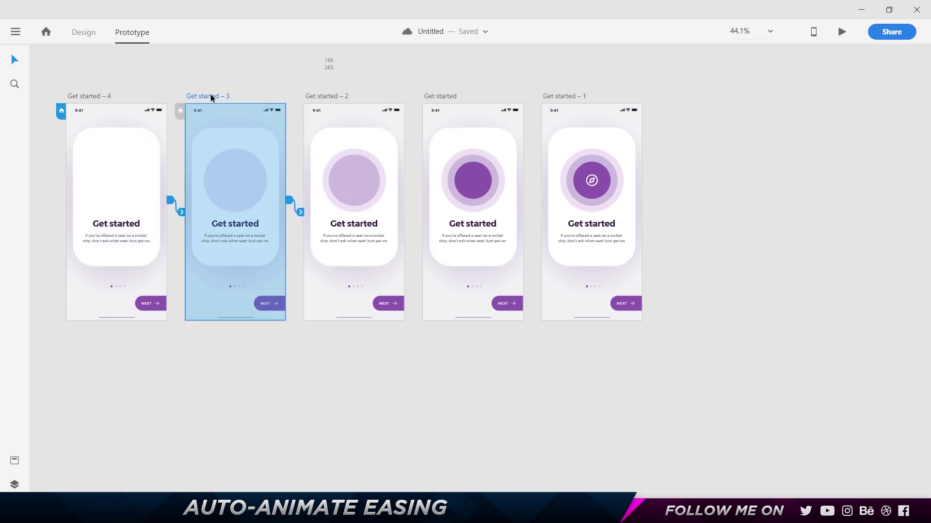
{"action": "left_click", "coordinate": [300, 213]}
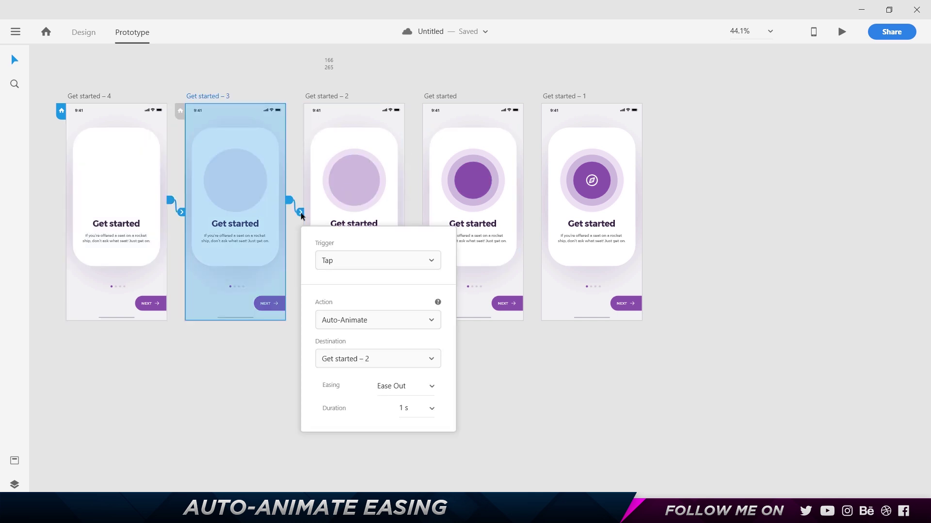
{"action": "left_click", "coordinate": [341, 263]}
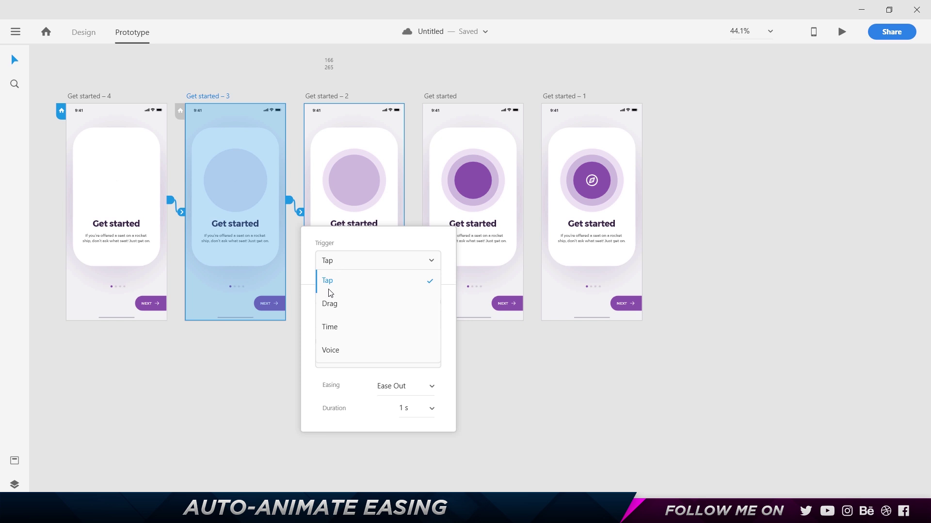
{"action": "left_click", "coordinate": [336, 328]}
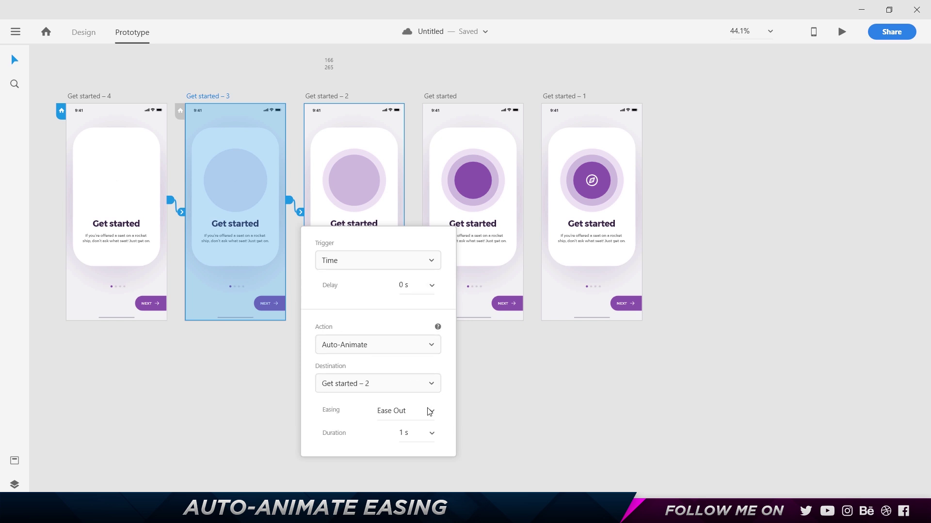
{"action": "left_click", "coordinate": [429, 290]}
{"action": "left_click", "coordinate": [405, 285]}
{"action": "type", "text": "0.2"}
{"action": "key", "text": "Return"}
Step: Connect Get started – 2 to Get started using a Time trigger
{"action": "left_click", "coordinate": [329, 95]}
{"action": "left_click_drag", "start_coordinate": [404, 212], "coordinate": [427, 211]}
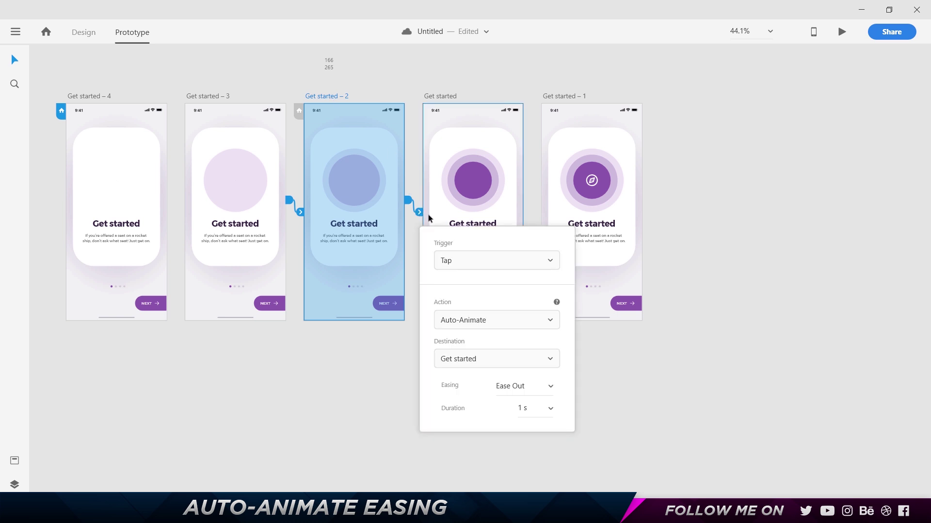
{"action": "left_click", "coordinate": [463, 265]}
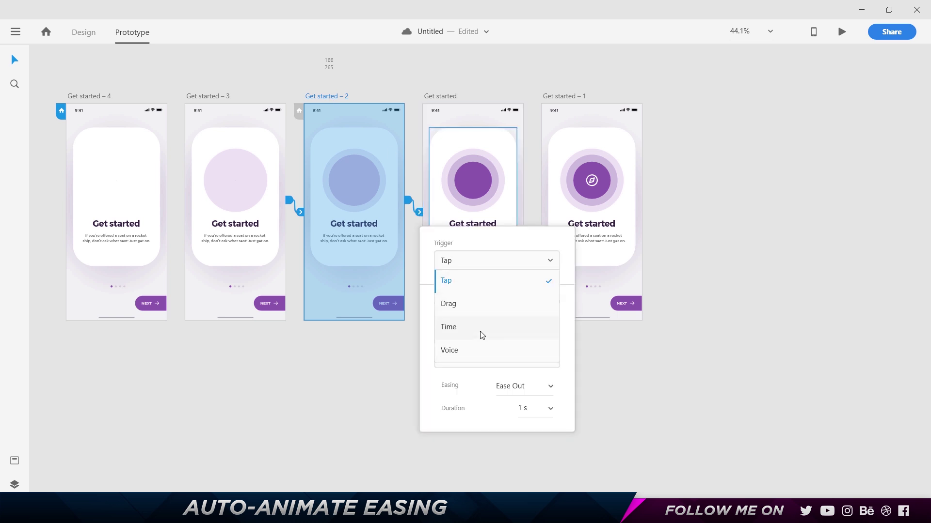
{"action": "left_click", "coordinate": [482, 335]}
Step: Switch the Get started to Get started – 1 link to a Time trigger
{"action": "left_click", "coordinate": [442, 95]}
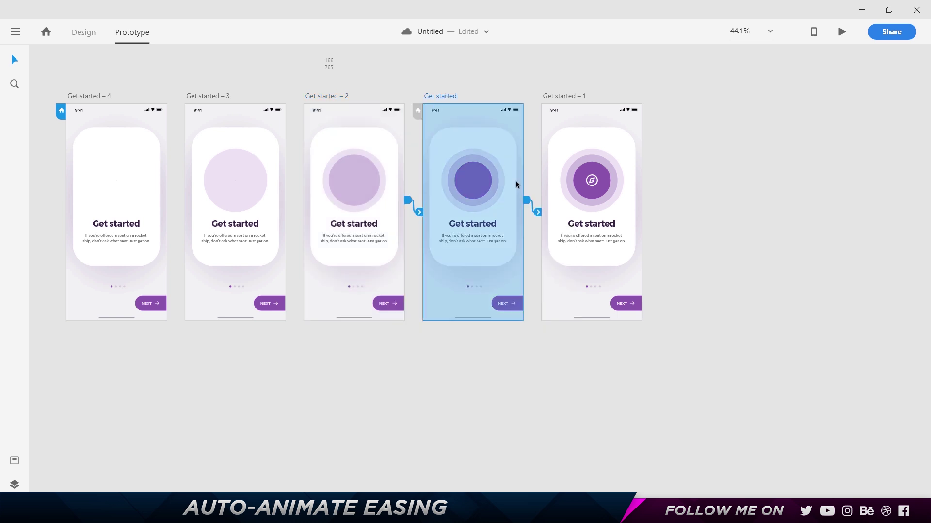
{"action": "left_click", "coordinate": [539, 213]}
{"action": "left_click", "coordinate": [606, 261]}
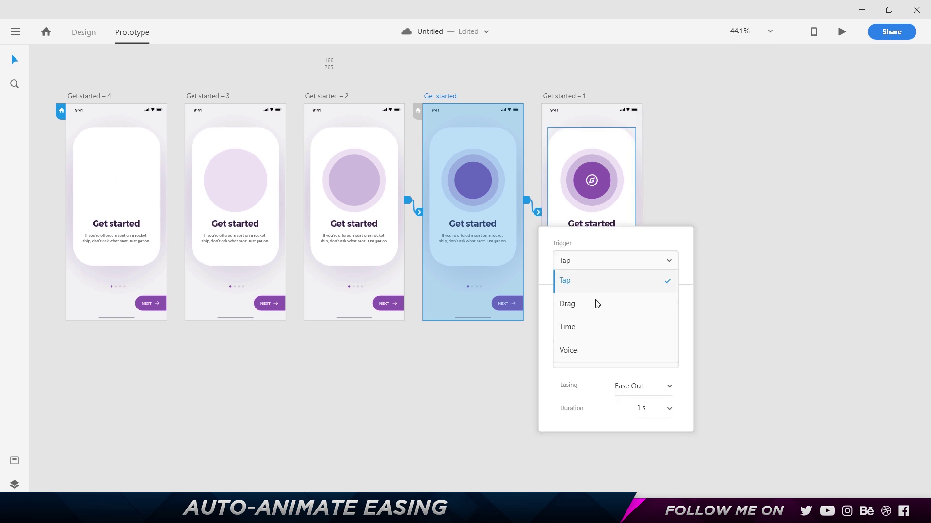
{"action": "left_click", "coordinate": [593, 332]}
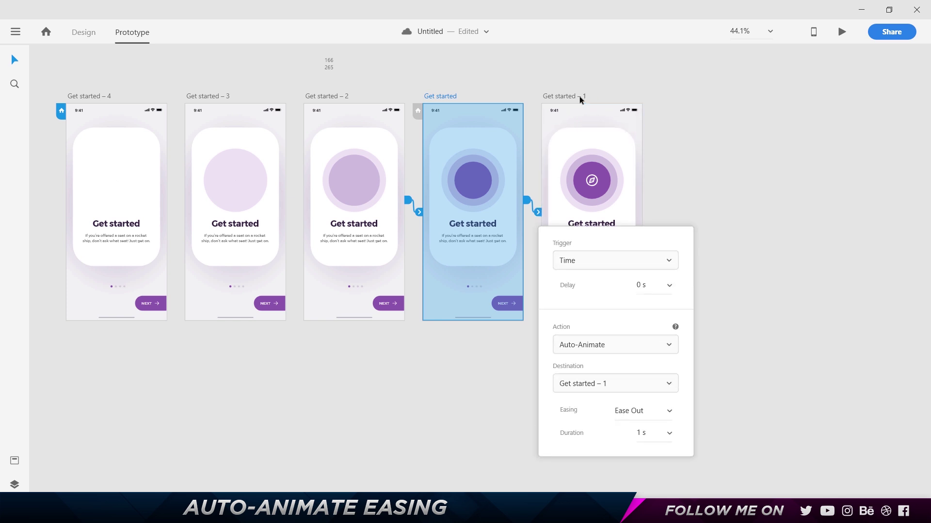
{"action": "left_click", "coordinate": [599, 77]}
{"action": "scroll", "coordinate": [610, 71], "scroll_direction": "up", "scroll_amount": 2}
{"action": "scroll", "coordinate": [610, 70], "scroll_direction": "left", "scroll_amount": 3}
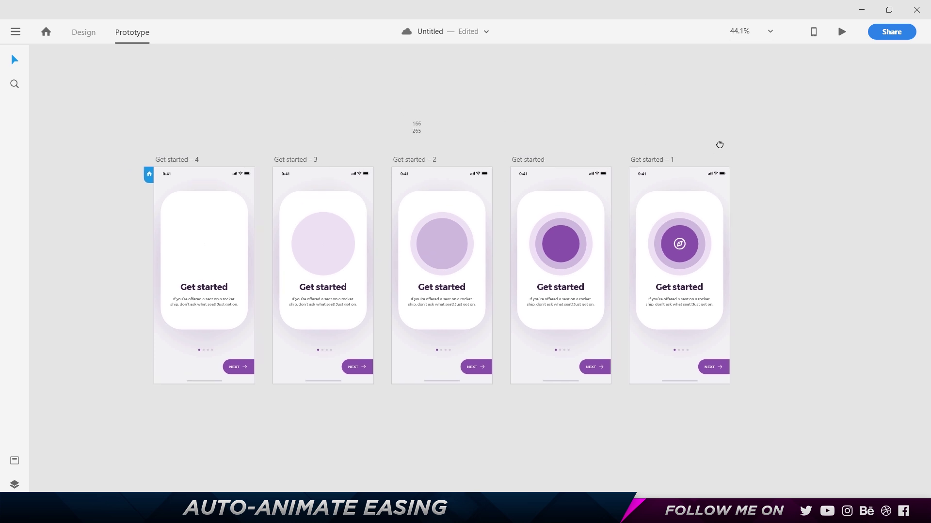
Step: Play the prototype in Desktop Preview, watch the dot grow into the compass rings, then close it
{"action": "left_click", "coordinate": [842, 31]}
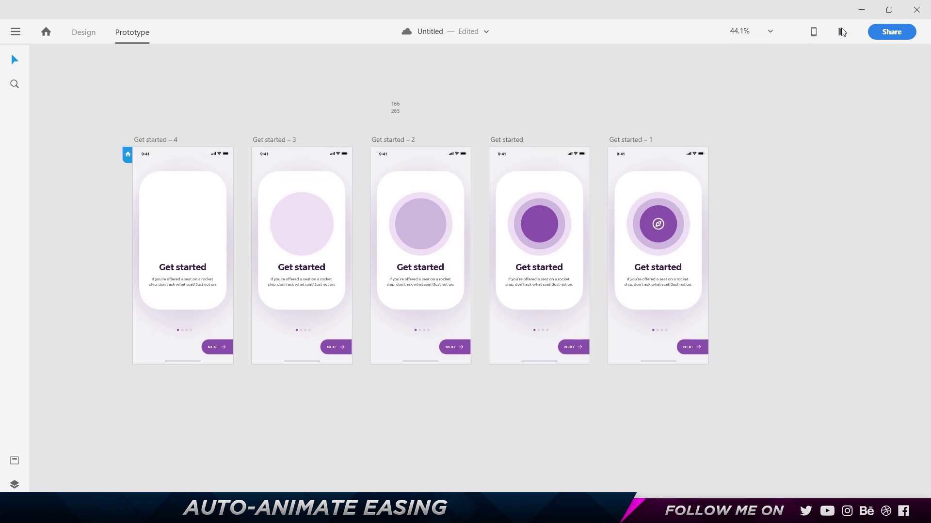
{"action": "left_click_drag", "start_coordinate": [282, 17], "coordinate": [344, 16]}
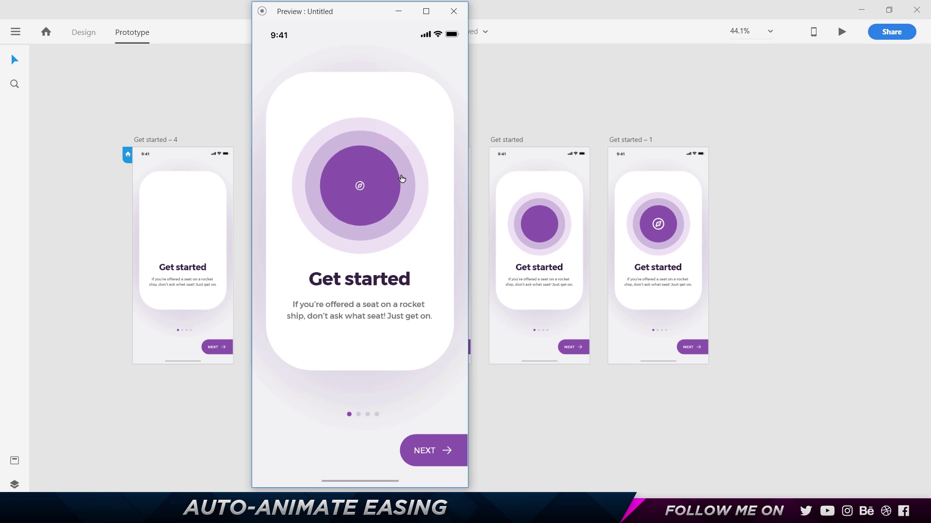
{"action": "left_click", "coordinate": [454, 11]}
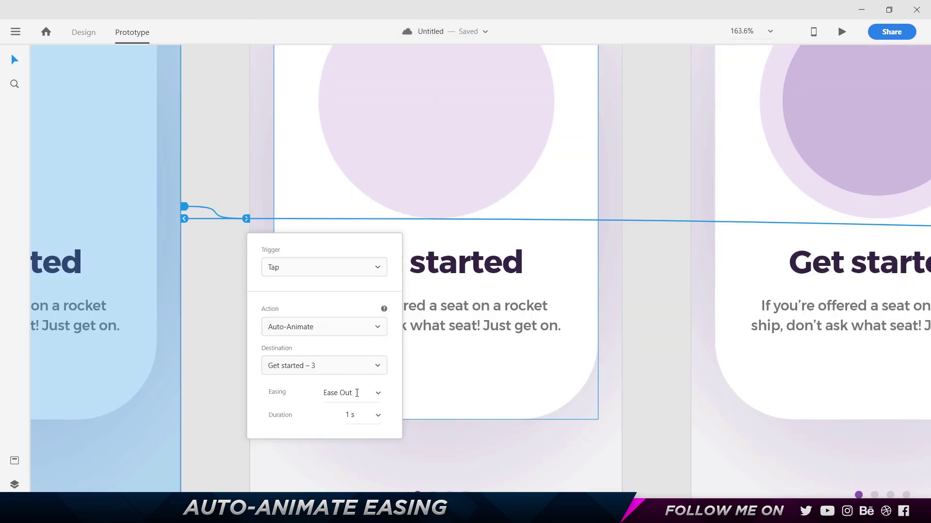
Step: Shorten the selected link and the Get started – 3 to Get started – 2 link to 0.4 s
{"action": "left_click", "coordinate": [378, 417]}
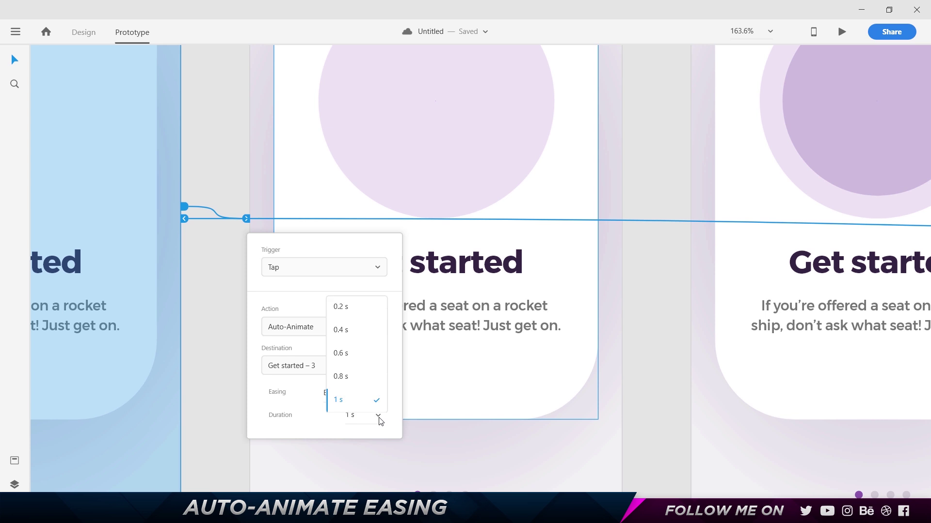
{"action": "left_click", "coordinate": [357, 330]}
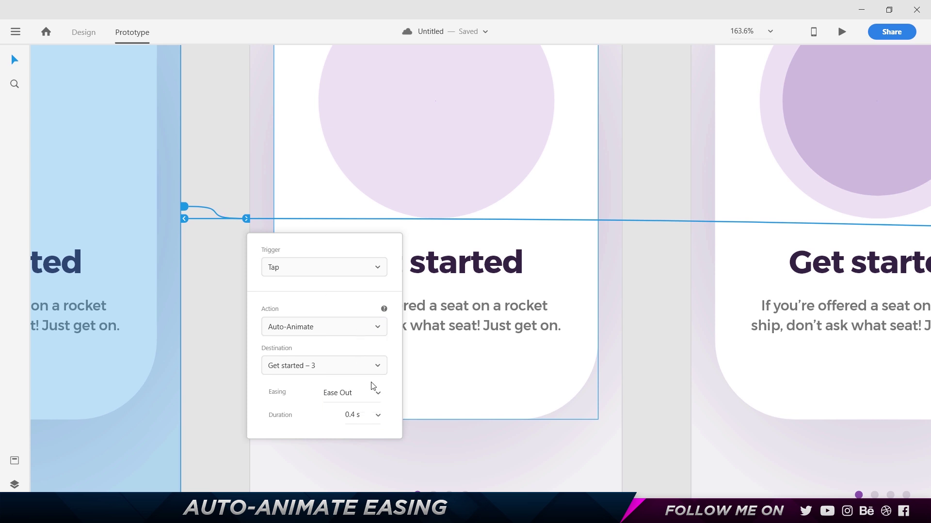
{"action": "key", "text": "ctrl+0"}
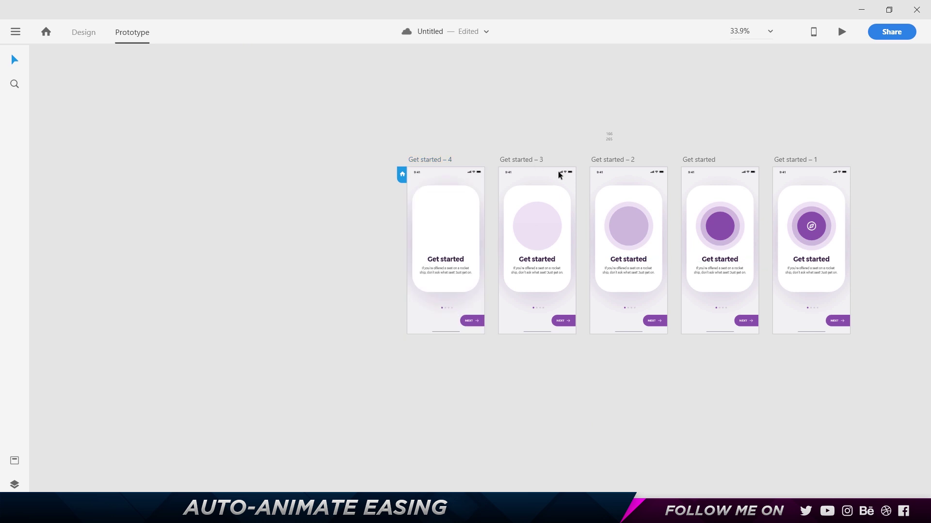
{"action": "left_click", "coordinate": [549, 167]}
{"action": "scroll", "coordinate": [487, 262], "scroll_direction": "right", "scroll_amount": 5}
{"action": "left_click", "coordinate": [586, 251]}
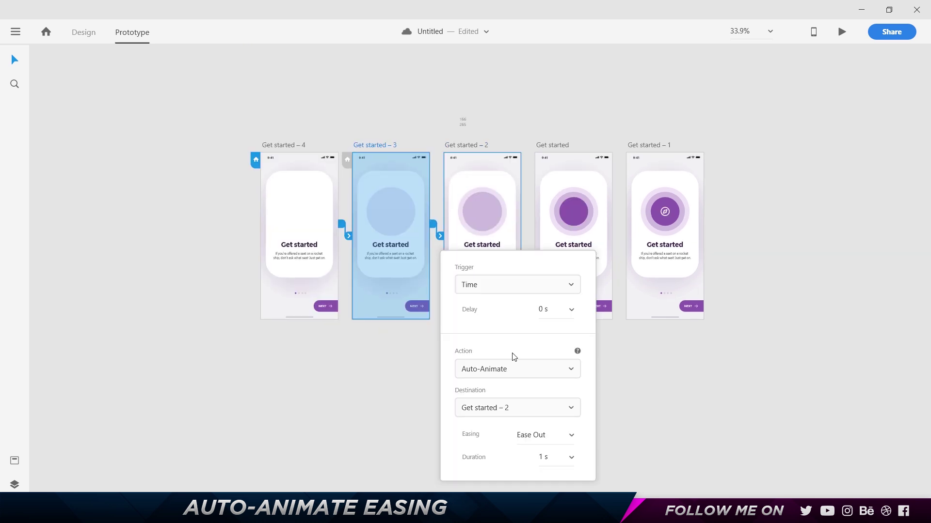
{"action": "left_click", "coordinate": [571, 457]}
{"action": "left_click", "coordinate": [543, 374]}
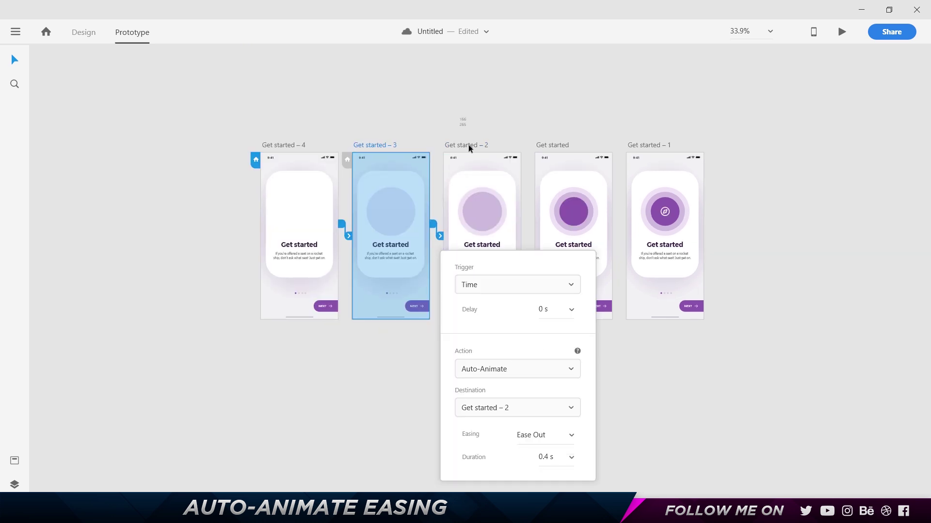
Step: Set the Get started – 2 to Get started transition to 0.4 s
{"action": "left_click", "coordinate": [468, 144]}
{"action": "left_click", "coordinate": [531, 236]}
{"action": "left_click", "coordinate": [663, 458]}
{"action": "left_click", "coordinate": [635, 373]}
Step: Set the Get started to Get started – 1 transition to 0.6 s and start a desktop preview
{"action": "left_click", "coordinate": [546, 144]}
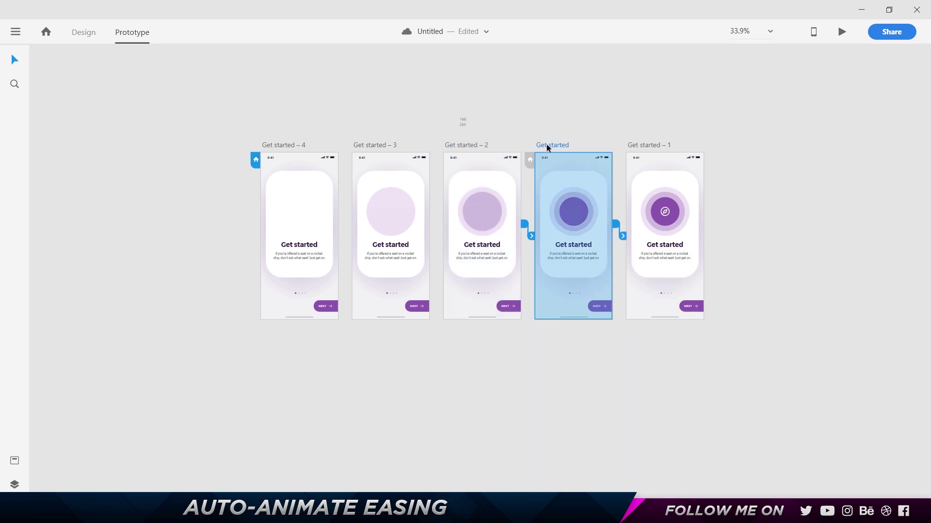
{"action": "left_click", "coordinate": [622, 236]}
{"action": "left_click", "coordinate": [752, 459]}
{"action": "left_click", "coordinate": [737, 394]}
{"action": "left_click", "coordinate": [569, 370]}
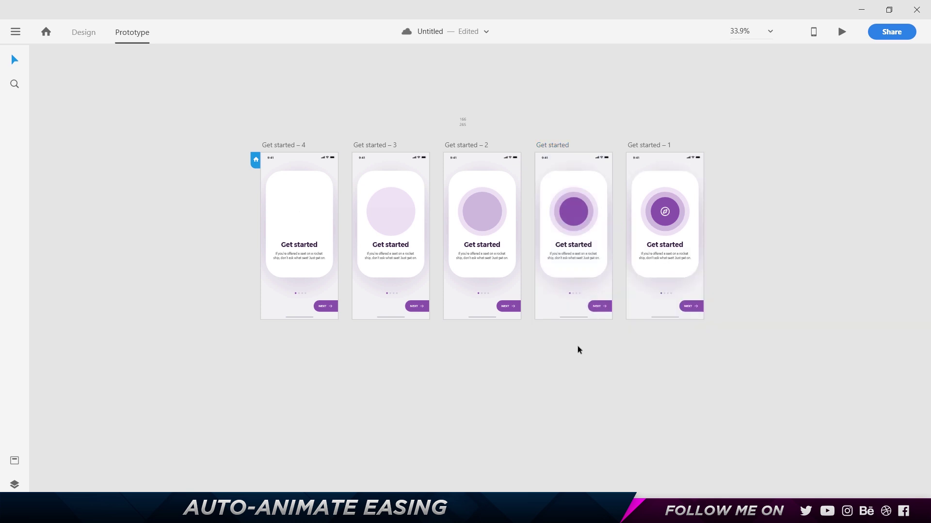
{"action": "left_click", "coordinate": [843, 32]}
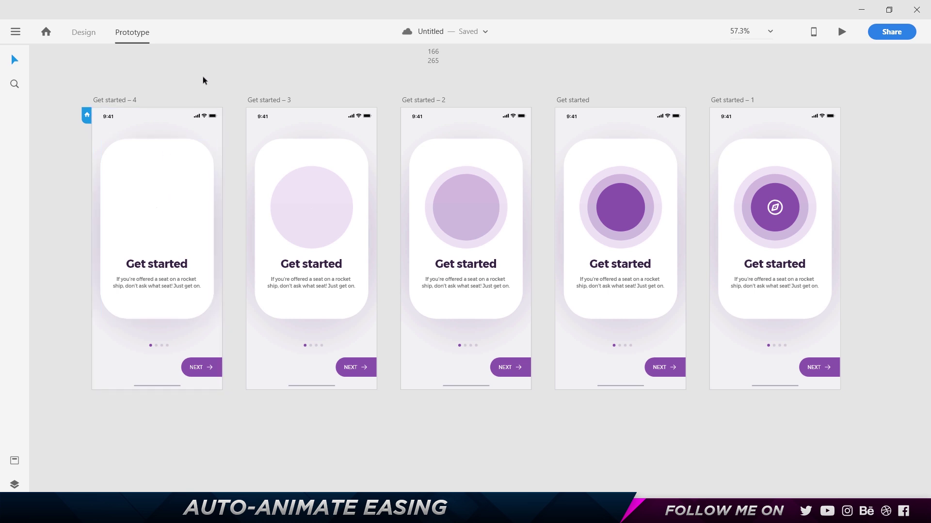
Step: Wire the white card on Get started – 4 to Get started – 3 as a 1 s Ease In auto-animate
{"action": "left_click", "coordinate": [125, 100]}
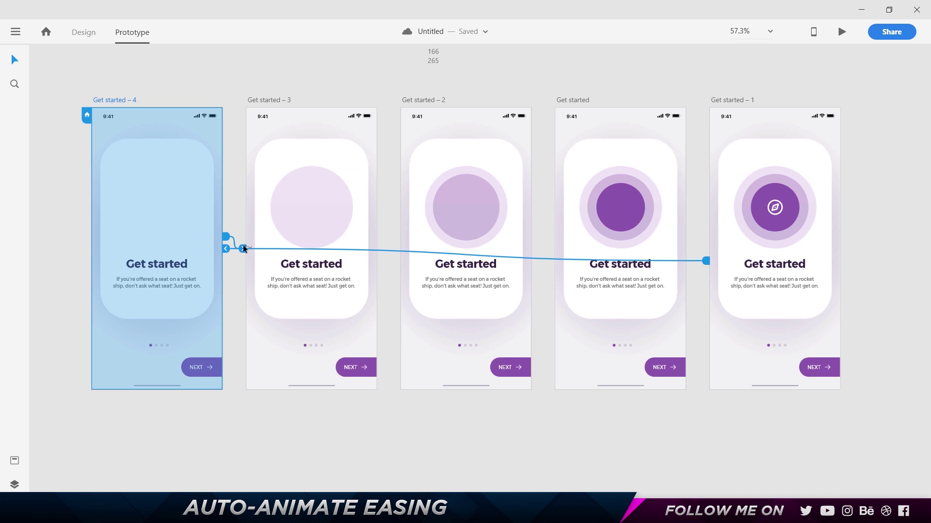
{"action": "left_click_drag", "start_coordinate": [223, 199], "coordinate": [245, 241]}
{"action": "left_click", "coordinate": [153, 200]}
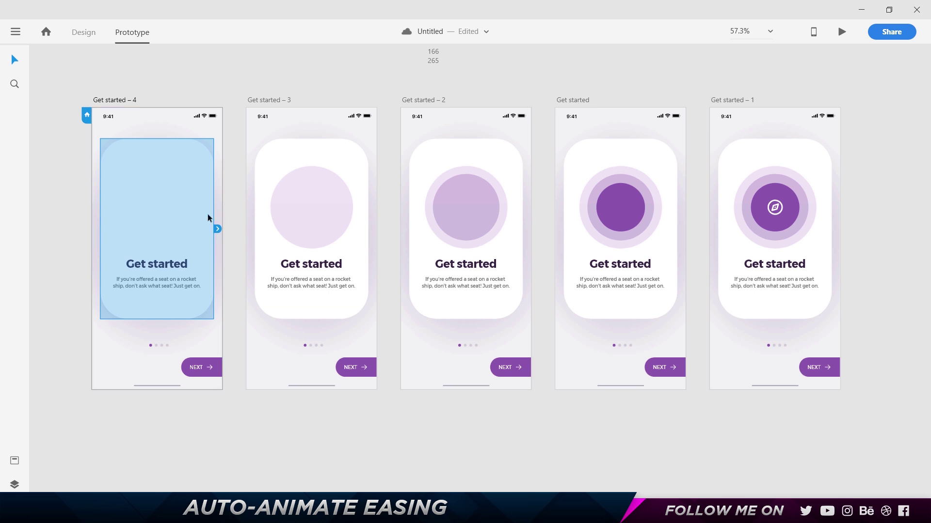
{"action": "left_click_drag", "start_coordinate": [218, 228], "coordinate": [349, 208]}
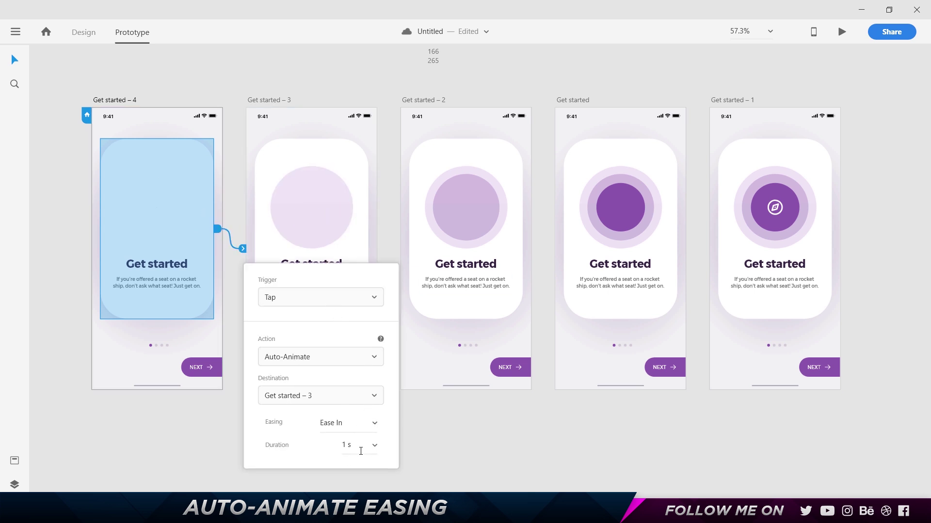
{"action": "left_click", "coordinate": [328, 90]}
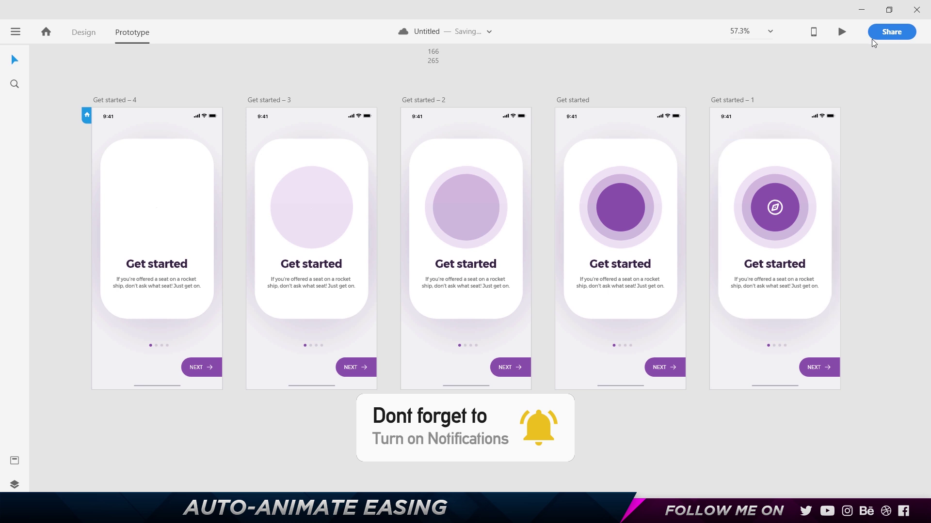
Step: Play the card's auto-animate in desktop preview, then return to the canvas
{"action": "left_click", "coordinate": [841, 32]}
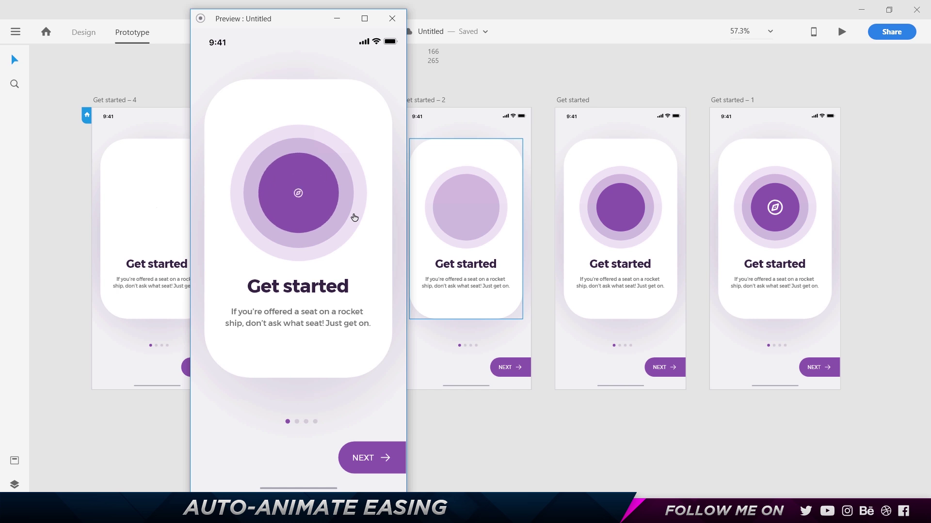
{"action": "left_click", "coordinate": [108, 97]}
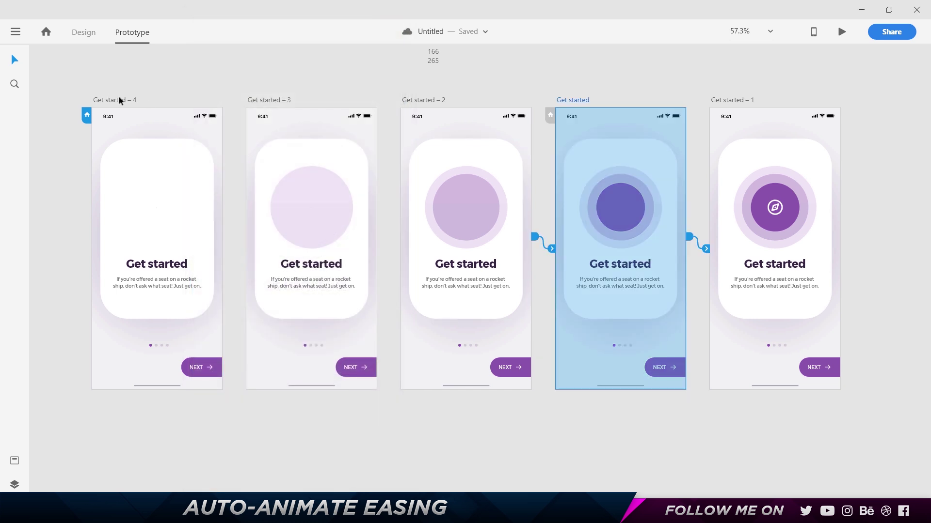
{"action": "left_click", "coordinate": [120, 99]}
{"action": "left_click", "coordinate": [243, 247]}
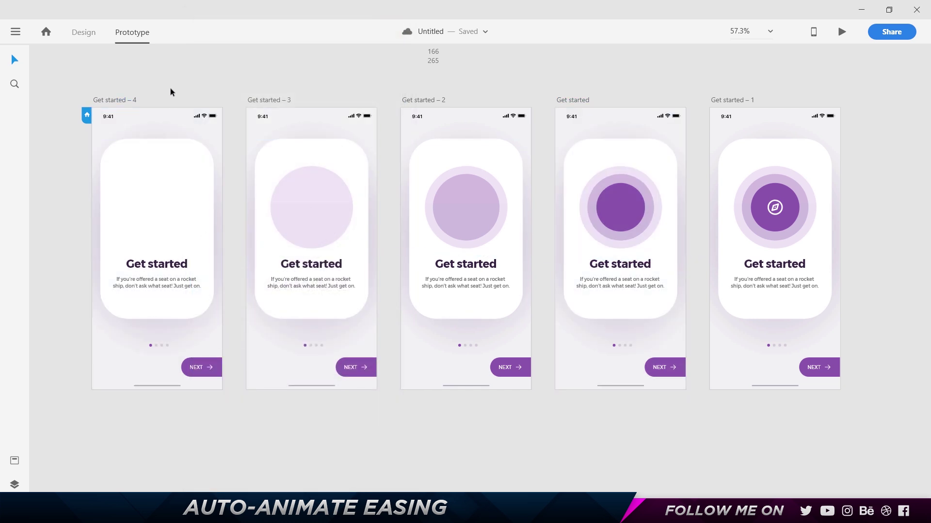
Step: Switch the card's auto-animate to Ease In-Out at 0.4 s and preview it
{"action": "left_click", "coordinate": [208, 228]}
{"action": "left_click", "coordinate": [244, 250]}
{"action": "left_click", "coordinate": [369, 429]}
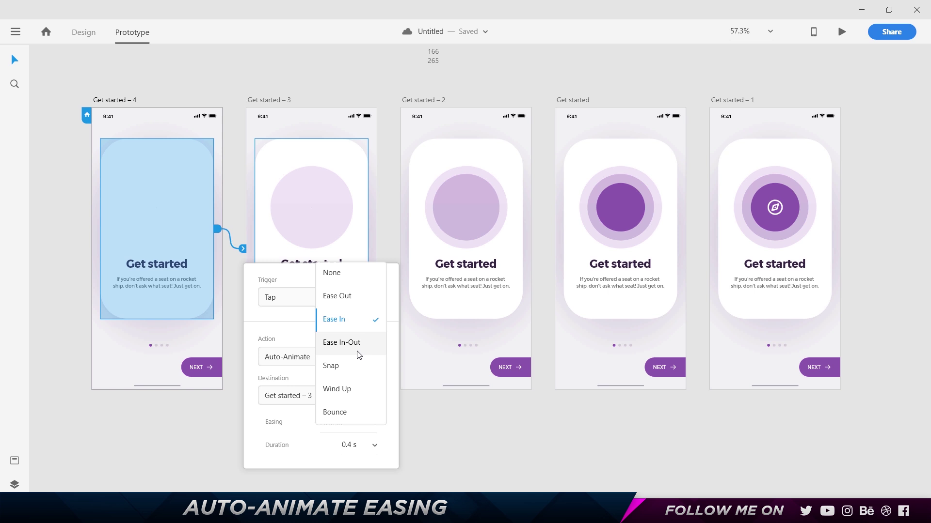
{"action": "left_click", "coordinate": [359, 353]}
{"action": "left_click", "coordinate": [373, 446]}
{"action": "left_click", "coordinate": [372, 447]}
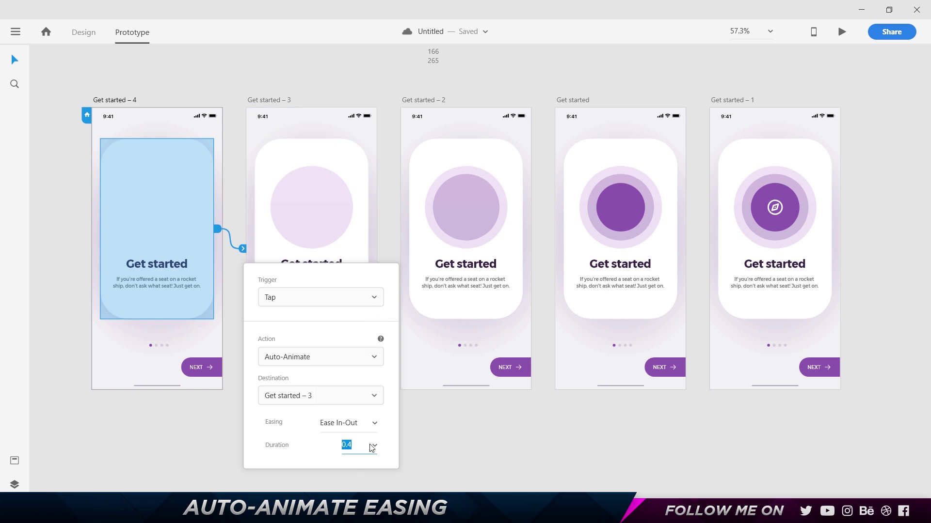
{"action": "key", "text": "Escape"}
{"action": "left_click", "coordinate": [841, 32]}
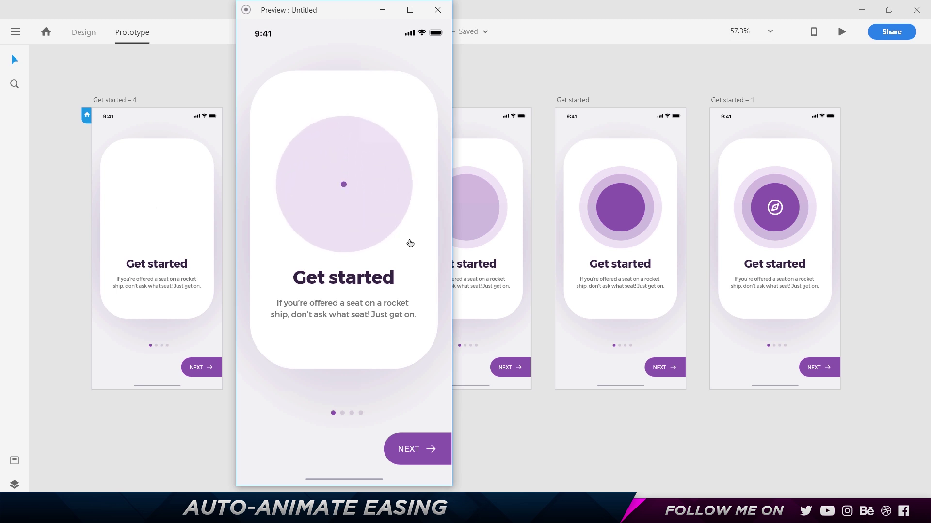
{"action": "left_click", "coordinate": [438, 10]}
Step: Change the card's easing to Snap, keeping Get started – 3 as destination, and preview it
{"action": "left_click", "coordinate": [121, 101]}
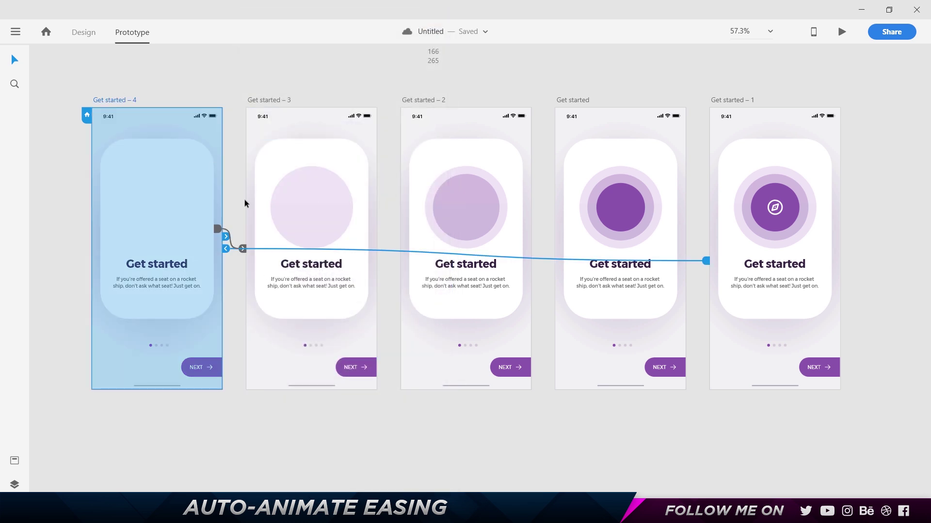
{"action": "left_click_drag", "start_coordinate": [244, 251], "coordinate": [248, 251]}
{"action": "left_click", "coordinate": [374, 395]}
{"action": "left_click", "coordinate": [381, 434]}
{"action": "left_click", "coordinate": [381, 434]}
{"action": "left_click", "coordinate": [367, 377]}
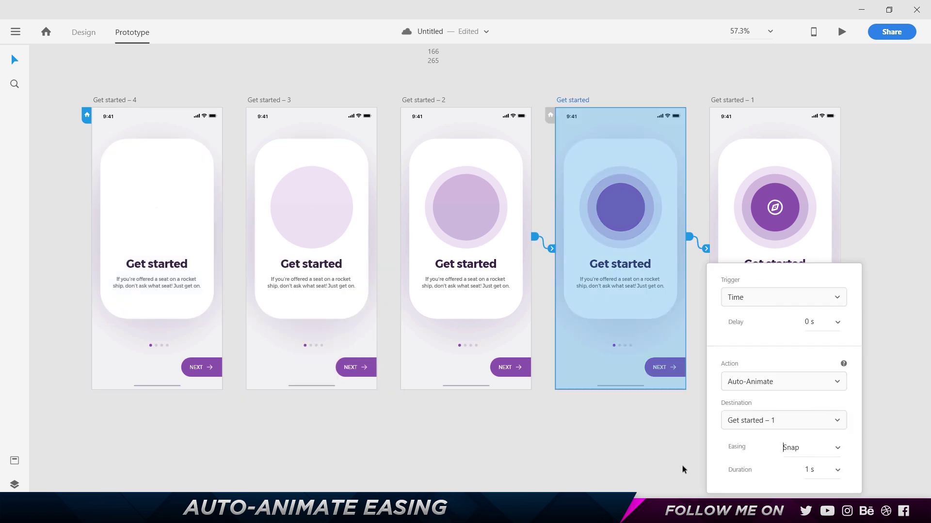
{"action": "left_click", "coordinate": [682, 470]}
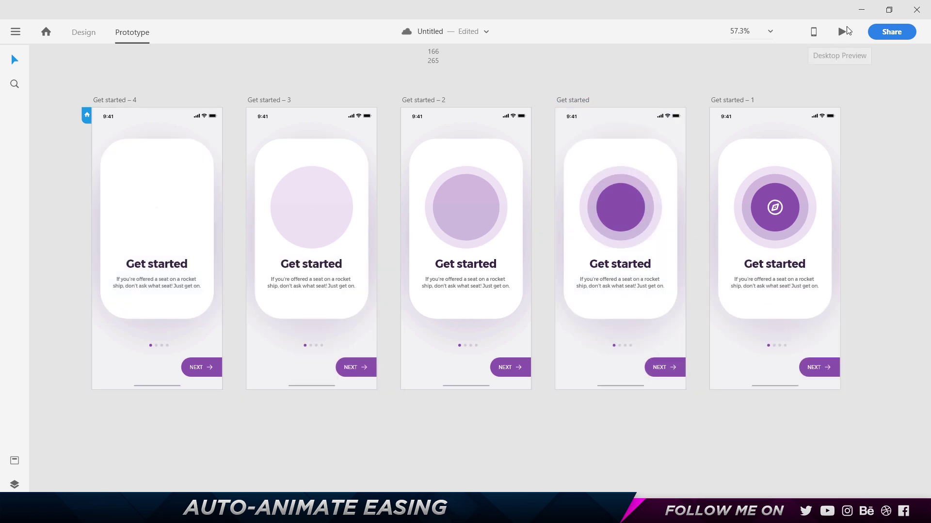
{"action": "left_click", "coordinate": [841, 32]}
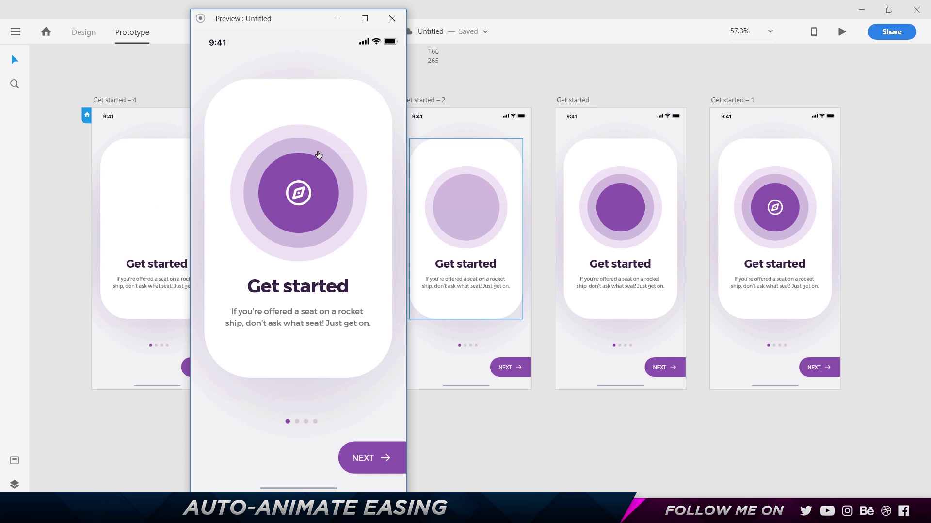
{"action": "left_click", "coordinate": [392, 18]}
Step: Set the Snap transition's duration to 0.4 s and replay it three times in the preview
{"action": "left_click", "coordinate": [111, 100]}
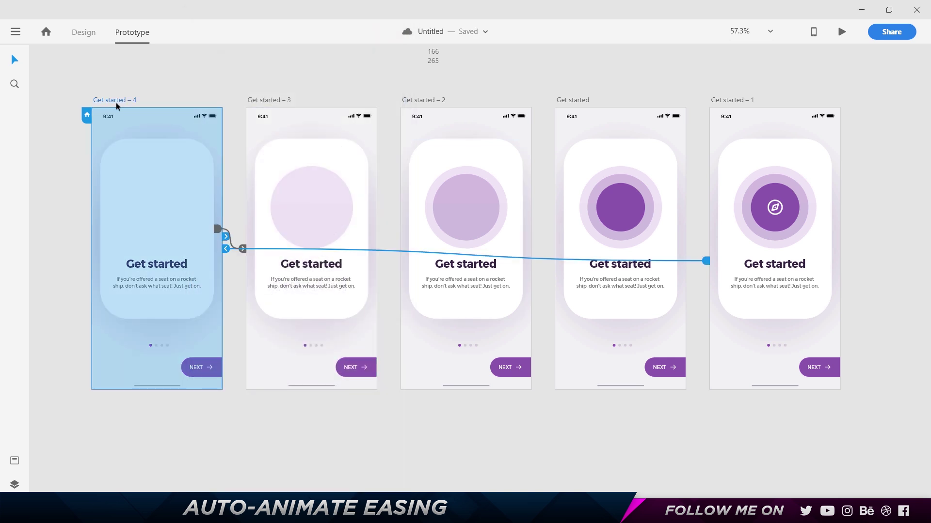
{"action": "left_click", "coordinate": [243, 250]}
{"action": "left_click", "coordinate": [368, 444]}
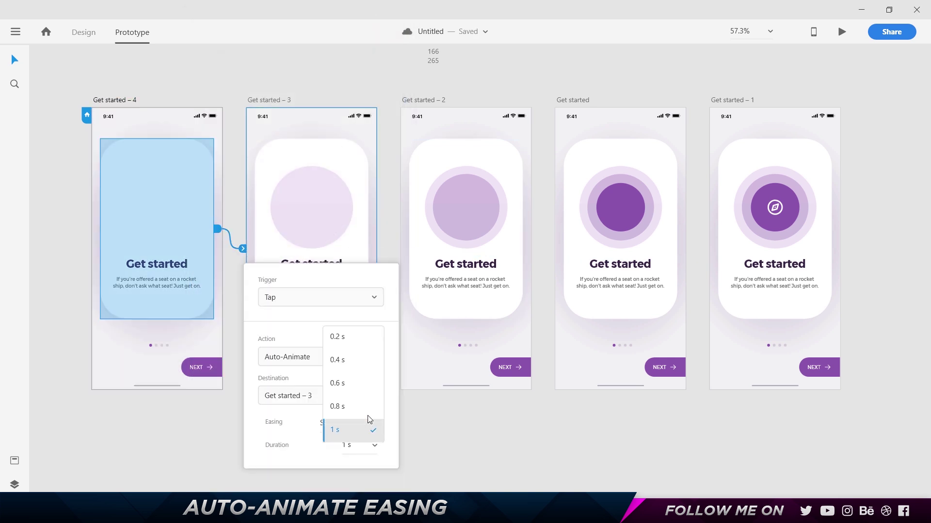
{"action": "left_click", "coordinate": [360, 364]}
{"action": "left_click", "coordinate": [364, 181]}
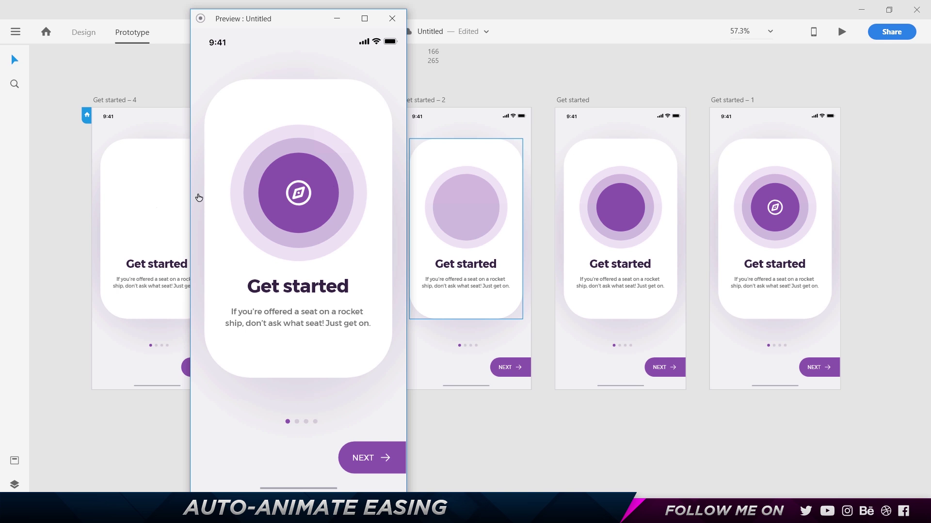
{"action": "left_click", "coordinate": [376, 211]}
{"action": "left_click", "coordinate": [376, 211]}
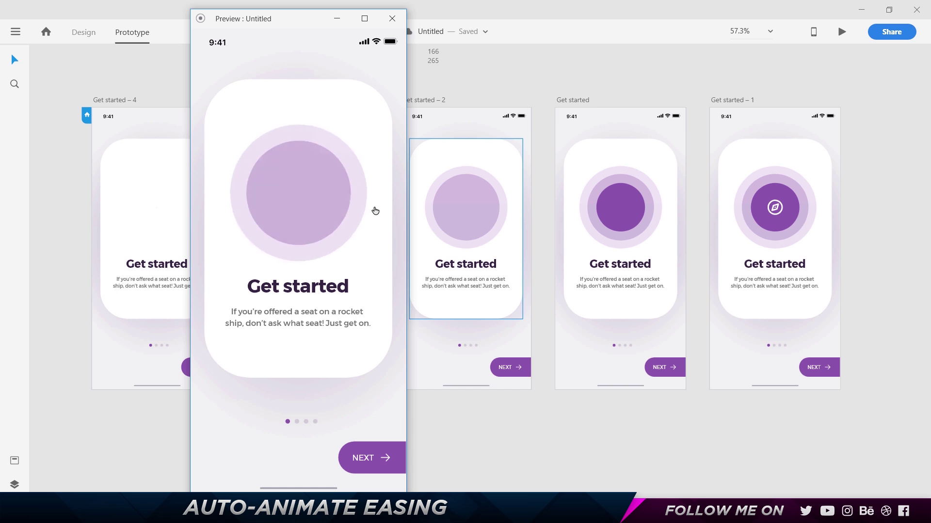
{"action": "left_click", "coordinate": [375, 210]}
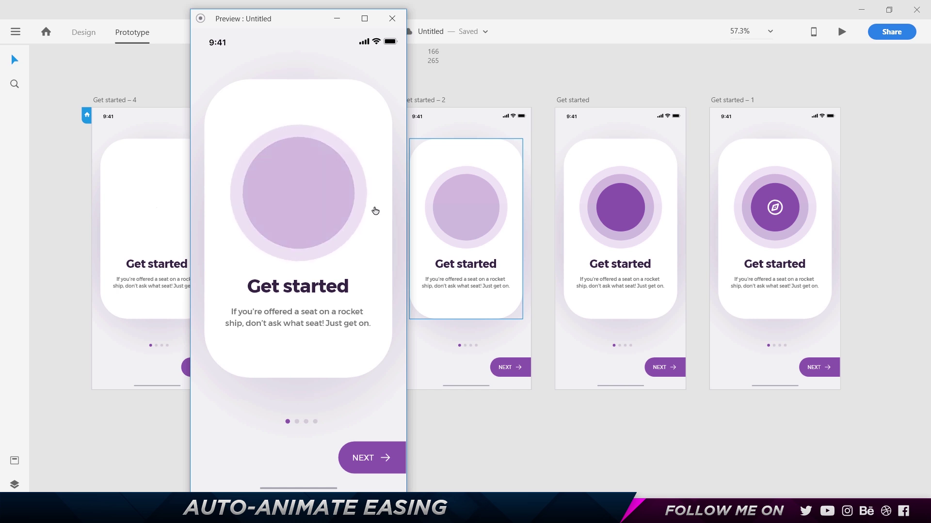
{"action": "left_click", "coordinate": [392, 19]}
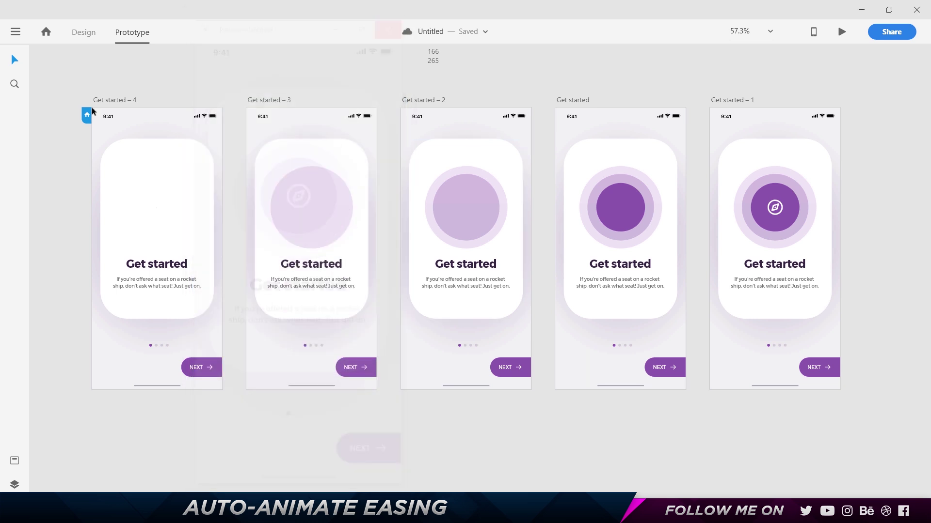
Step: Reconnect the card's wire to Get started – 3 and give it Wind Up easing at 0.4 s
{"action": "left_click", "coordinate": [121, 98]}
{"action": "left_click_drag", "start_coordinate": [244, 251], "coordinate": [248, 251]}
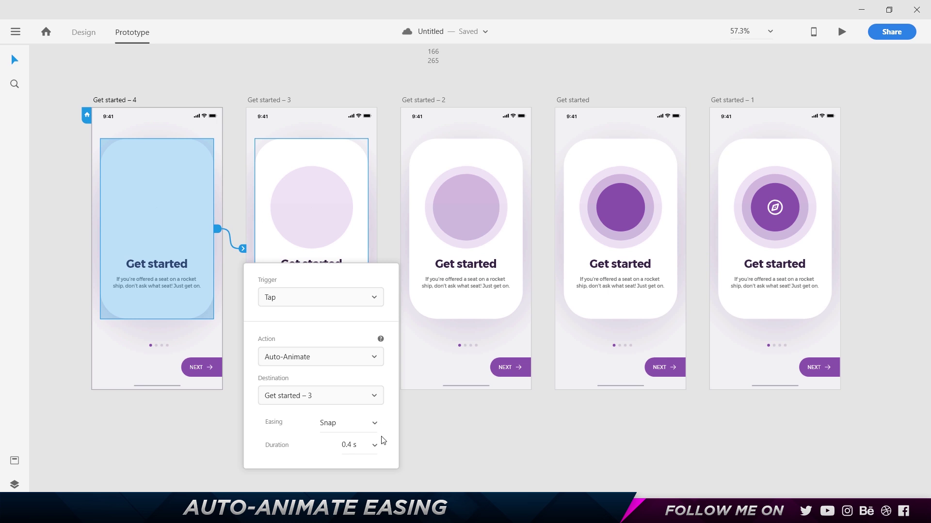
{"action": "left_click", "coordinate": [373, 396]}
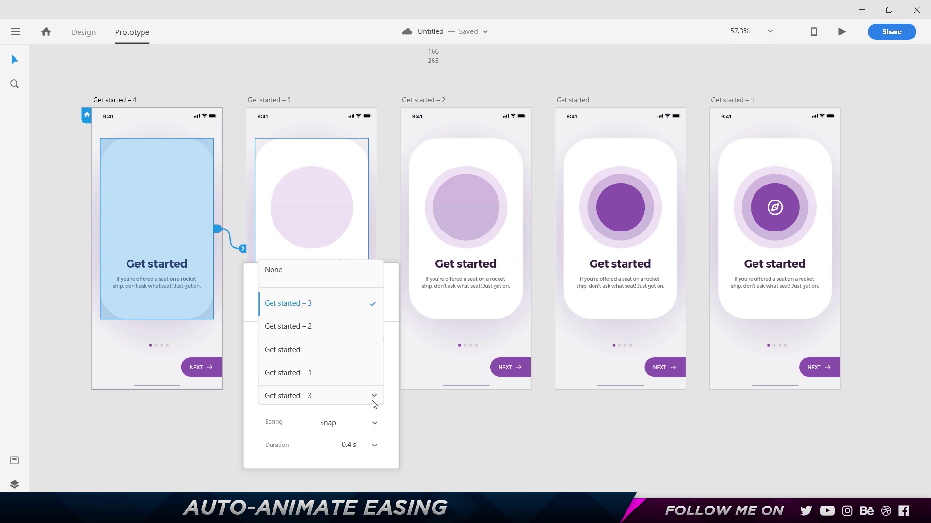
{"action": "left_click", "coordinate": [377, 421]}
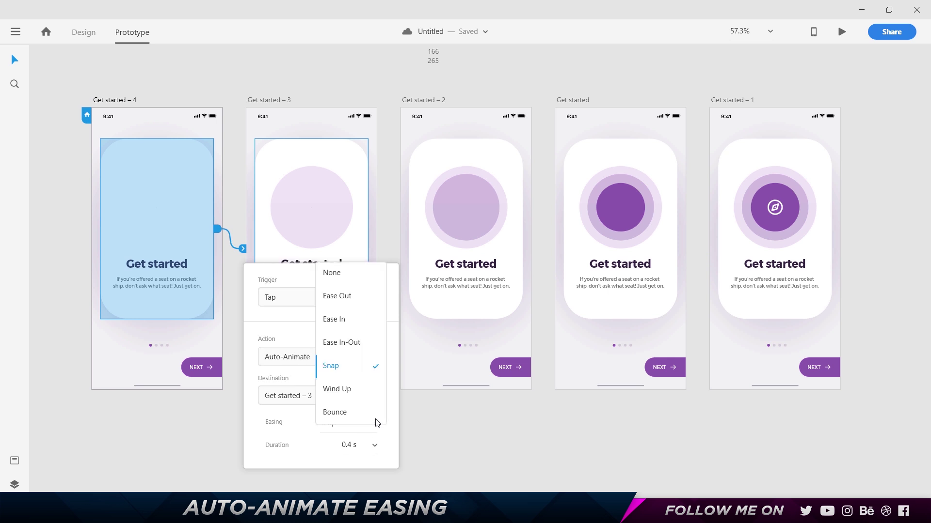
{"action": "left_click", "coordinate": [356, 393]}
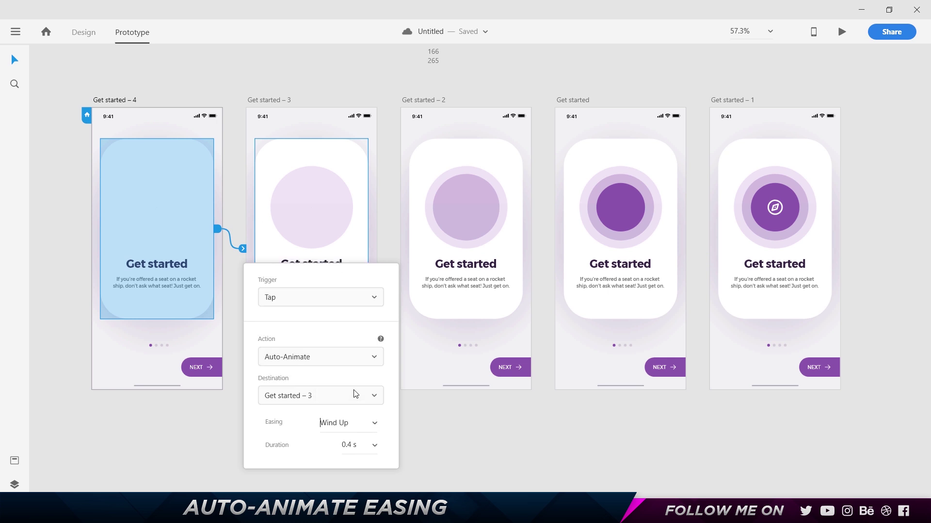
{"action": "left_click", "coordinate": [376, 445]}
{"action": "left_click", "coordinate": [358, 429]}
{"action": "left_click", "coordinate": [341, 180]}
{"action": "left_click", "coordinate": [858, 261]}
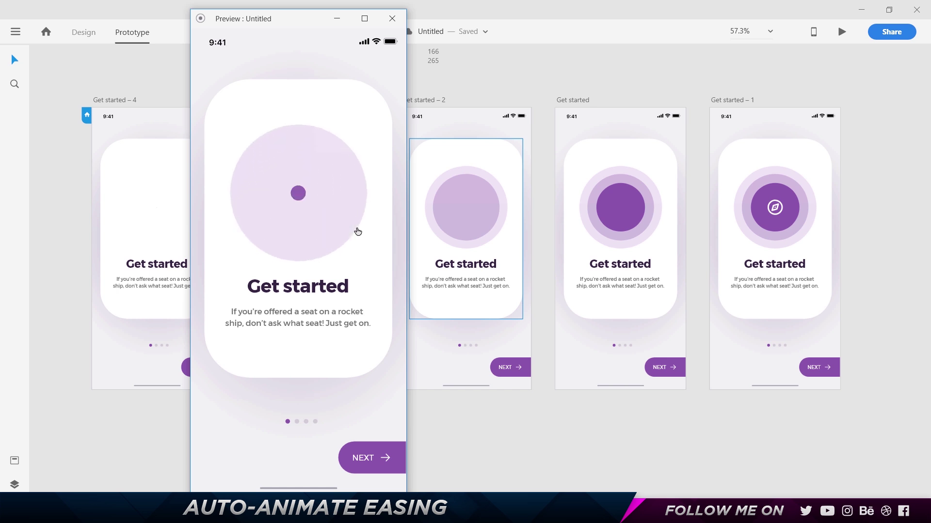
Step: Give the Get started – 1 return interaction Wind Up easing and preview it twice
{"action": "left_click", "coordinate": [392, 18]}
{"action": "left_click", "coordinate": [764, 125]}
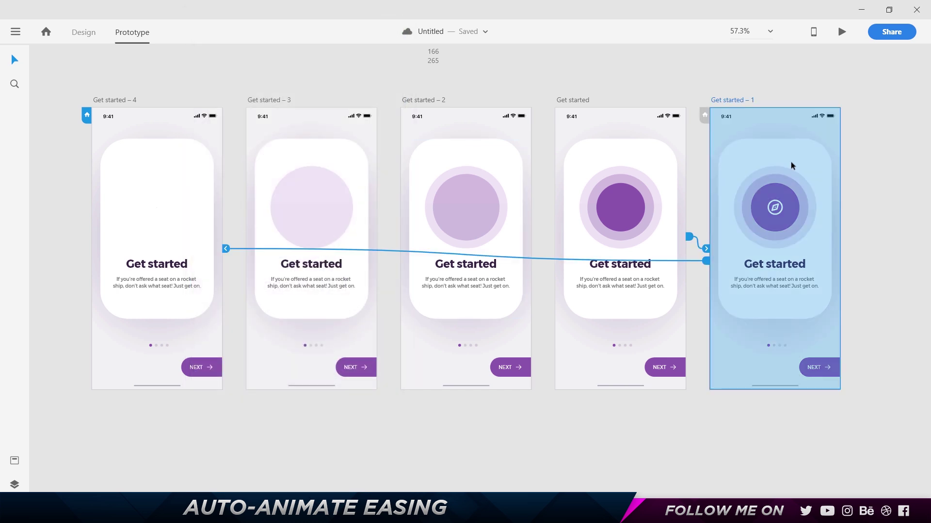
{"action": "left_click", "coordinate": [706, 261]}
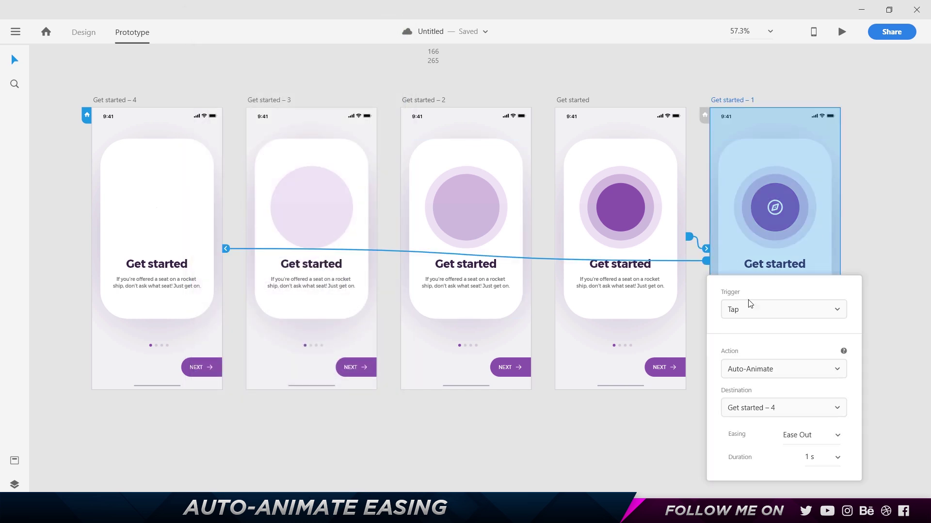
{"action": "left_click", "coordinate": [834, 436]}
{"action": "left_click", "coordinate": [825, 404]}
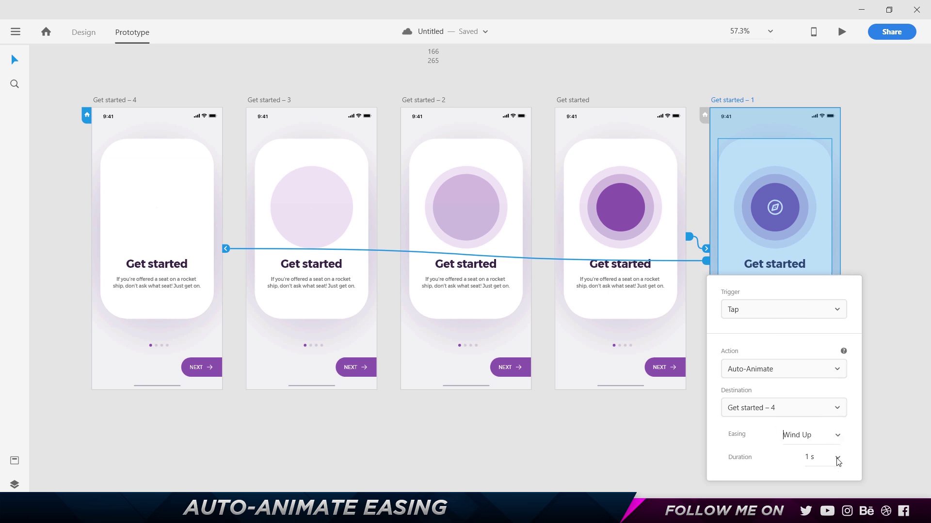
{"action": "left_click", "coordinate": [841, 31]}
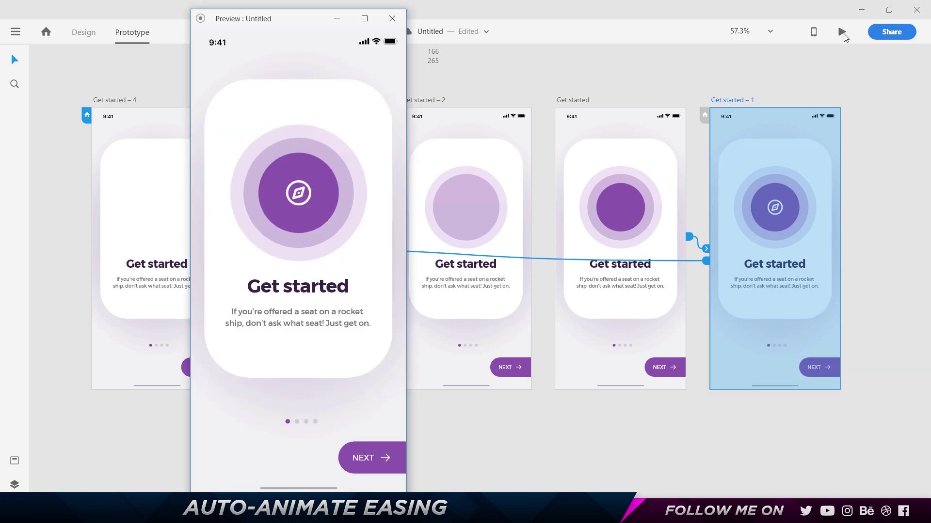
{"action": "left_click", "coordinate": [321, 220]}
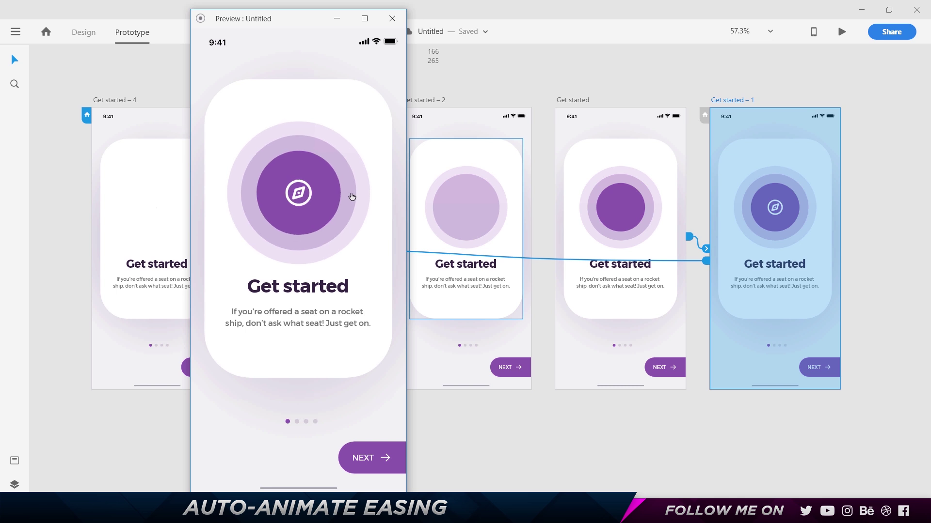
{"action": "left_click", "coordinate": [392, 18]}
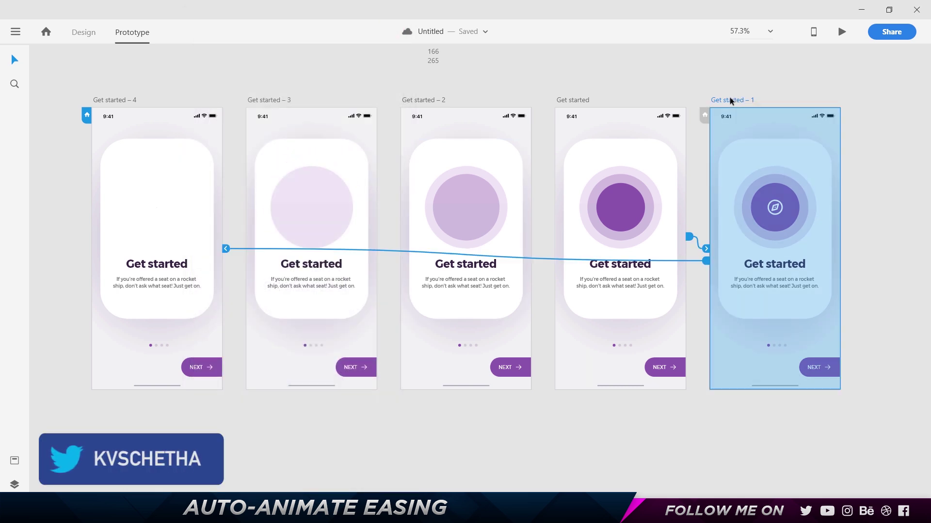
{"action": "left_click", "coordinate": [842, 32]}
{"action": "left_click", "coordinate": [342, 213]}
{"action": "left_click", "coordinate": [393, 19]}
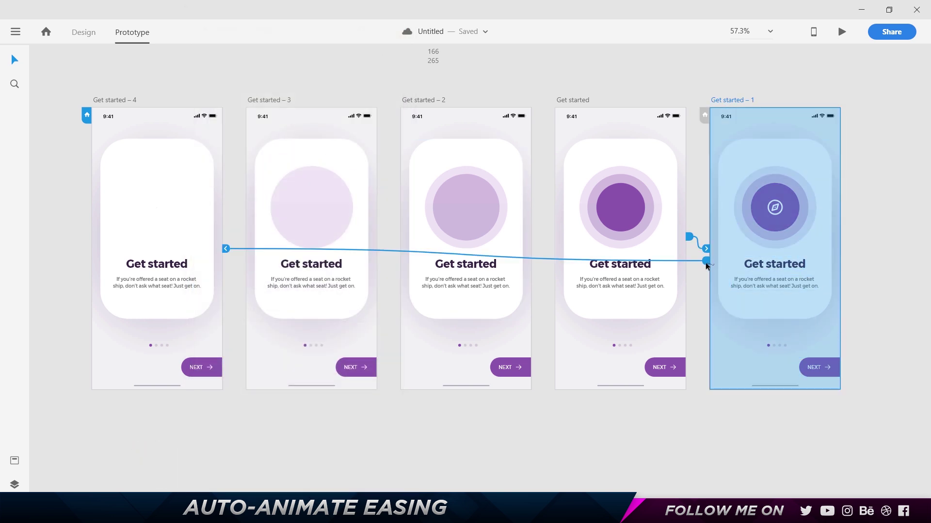
Step: Set the transition into Get started – 4 to Wind Up at 0.4 s and preview it
{"action": "left_click", "coordinate": [226, 249]}
{"action": "left_click", "coordinate": [358, 395]}
{"action": "left_click", "coordinate": [359, 418]}
{"action": "left_click", "coordinate": [358, 417]}
{"action": "left_click", "coordinate": [345, 332]}
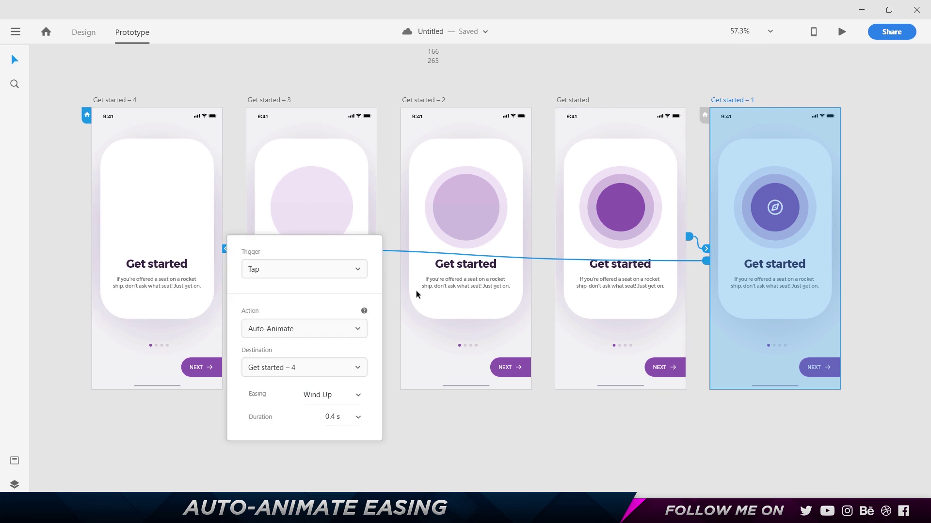
{"action": "left_click", "coordinate": [840, 34]}
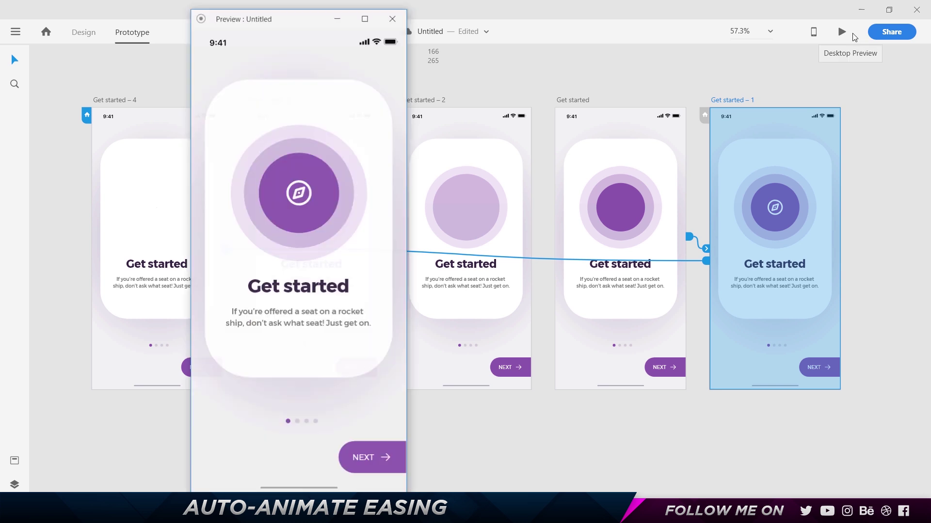
{"action": "left_click", "coordinate": [352, 194]}
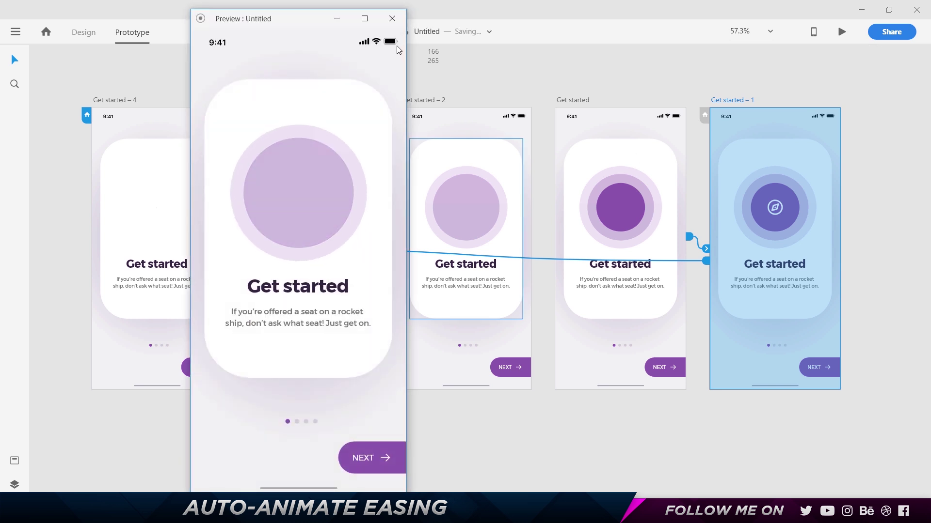
{"action": "left_click", "coordinate": [392, 18]}
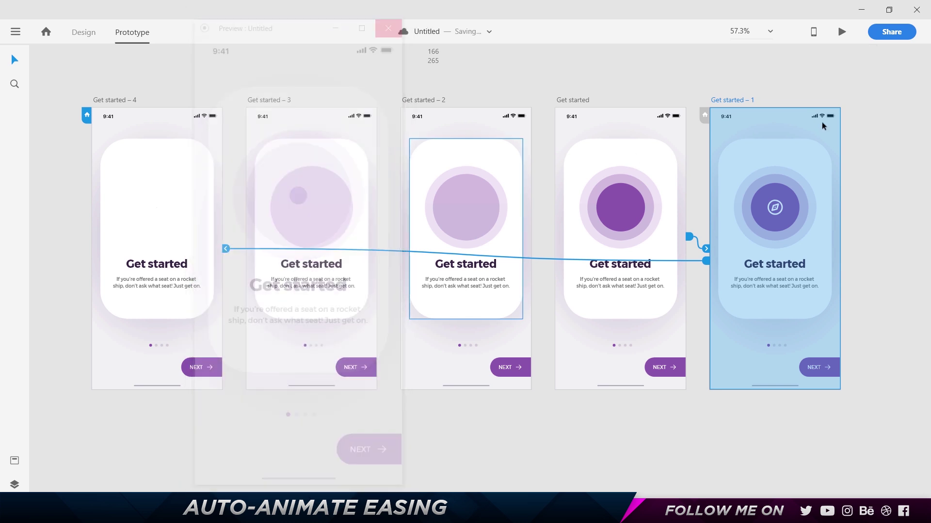
Step: Make Get started – 1 the home screen and preview the prototype from it
{"action": "left_click", "coordinate": [705, 115]}
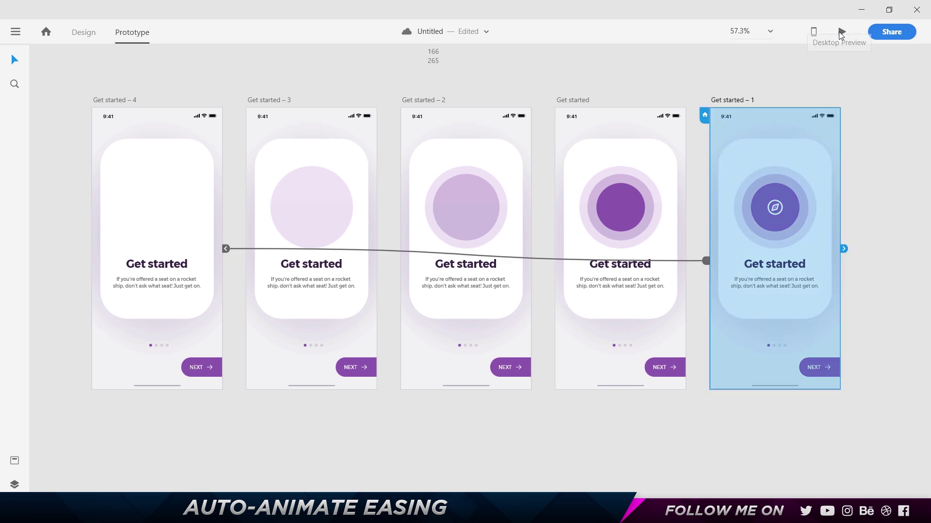
{"action": "left_click", "coordinate": [842, 32]}
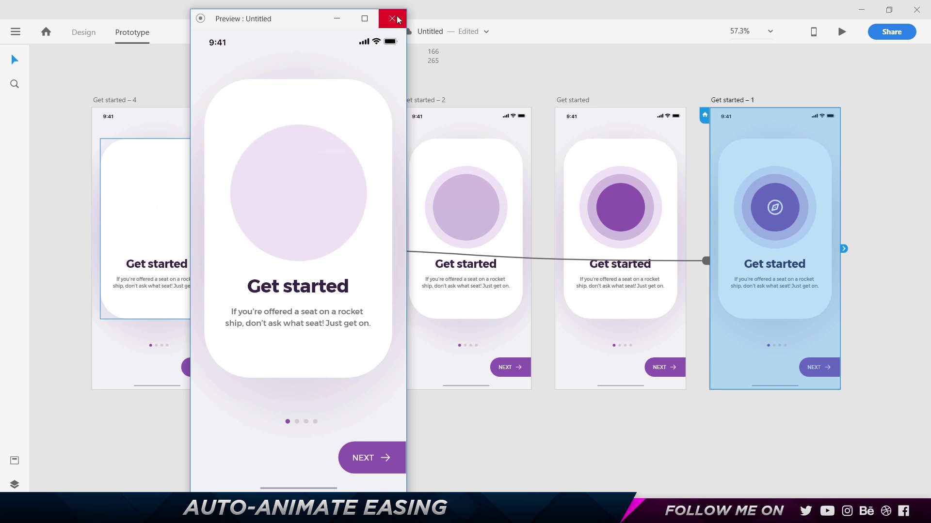
{"action": "left_click", "coordinate": [393, 19]}
{"action": "left_click", "coordinate": [242, 249]}
{"action": "left_click", "coordinate": [242, 248]}
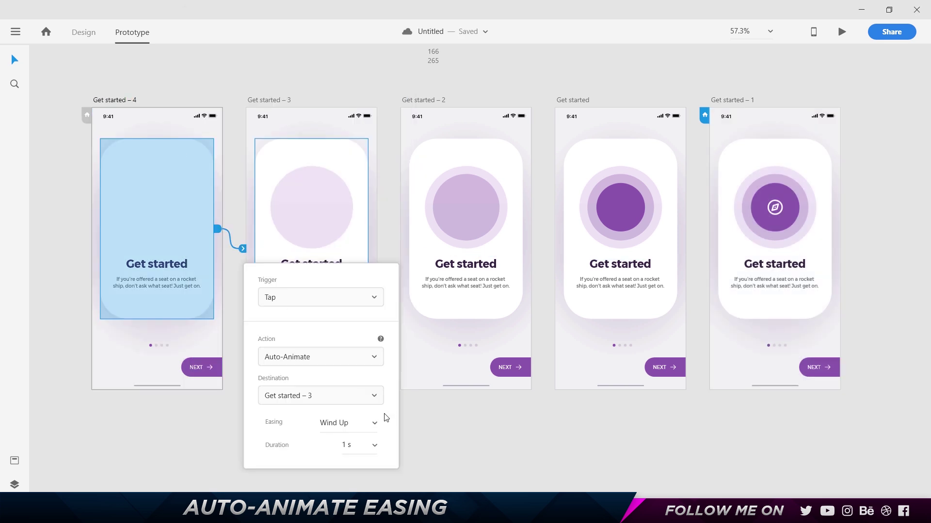
Step: Give the Get started – 4 to Get started – 3 transition Bounce easing and preview it
{"action": "left_click", "coordinate": [374, 428]}
{"action": "left_click", "coordinate": [367, 416]}
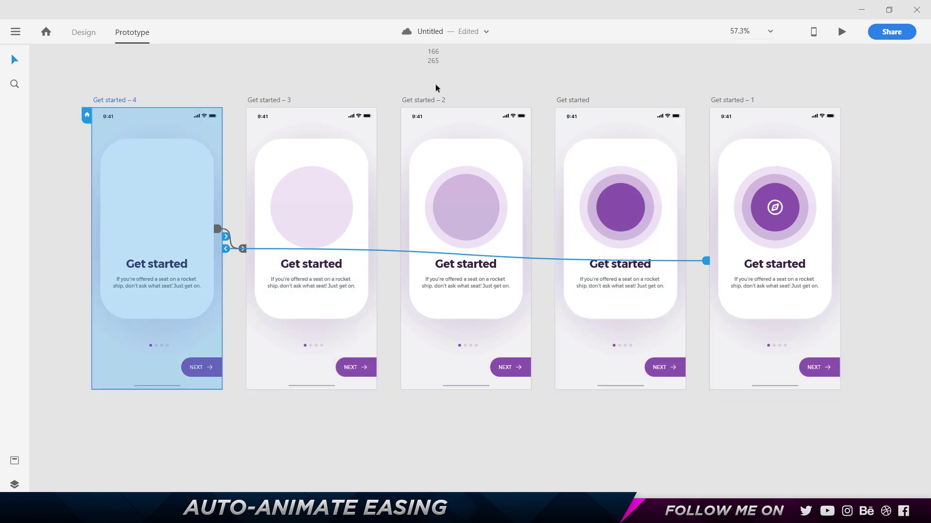
{"action": "left_click", "coordinate": [842, 31]}
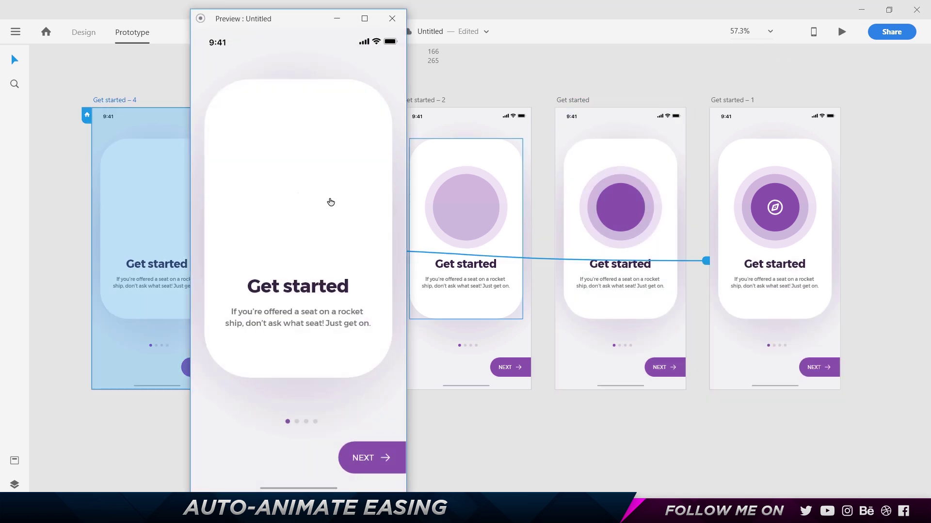
{"action": "left_click", "coordinate": [331, 202]}
{"action": "left_click", "coordinate": [393, 19]}
Step: Set the transition into Get started – 4 to Bounce easing lasting 1 s
{"action": "left_click", "coordinate": [731, 99]}
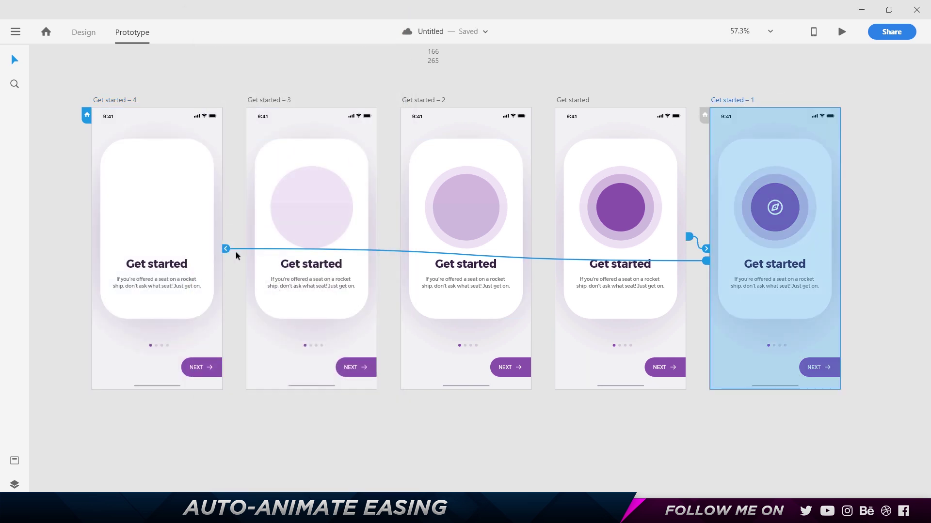
{"action": "left_click", "coordinate": [224, 248]}
{"action": "left_click", "coordinate": [359, 398]}
{"action": "left_click", "coordinate": [349, 382]}
{"action": "left_click", "coordinate": [358, 423]}
{"action": "left_click", "coordinate": [347, 403]}
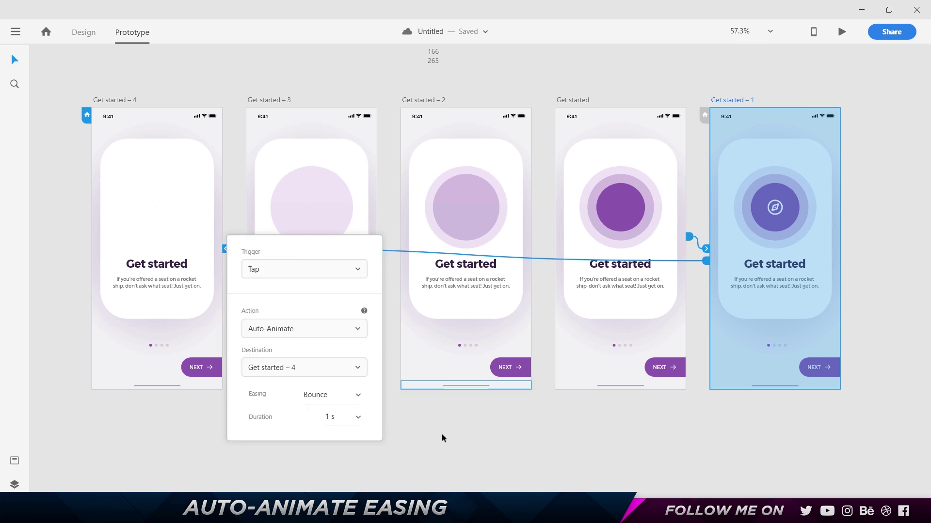
{"action": "left_click", "coordinate": [428, 399]}
{"action": "left_click", "coordinate": [706, 248]}
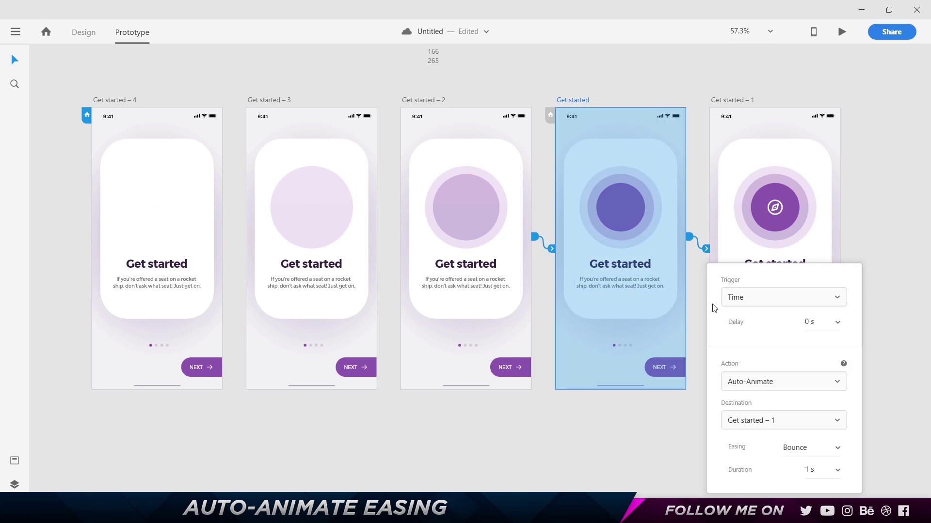
{"action": "key", "text": "Escape"}
Step: Play the Bounce transitions through the screens in desktop preview
{"action": "left_click", "coordinate": [842, 32]}
{"action": "left_click", "coordinate": [374, 170]}
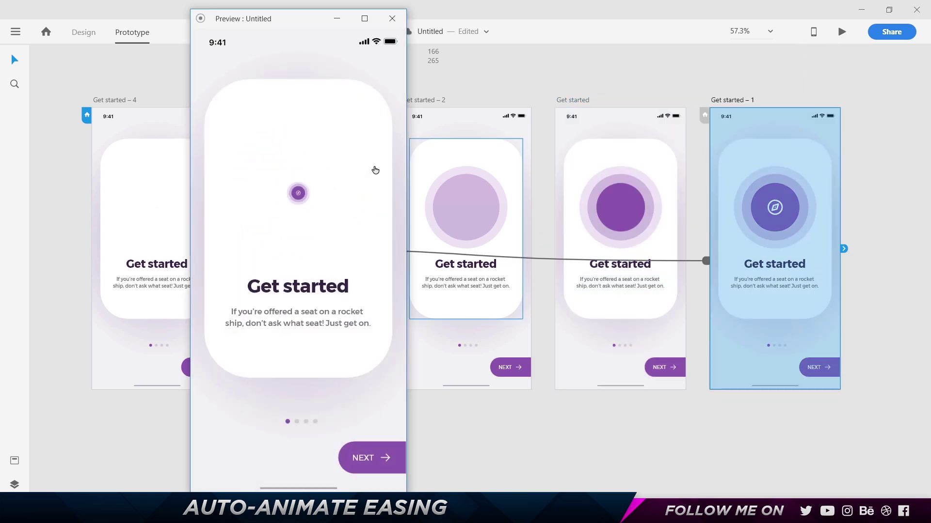
{"action": "left_click", "coordinate": [373, 193]}
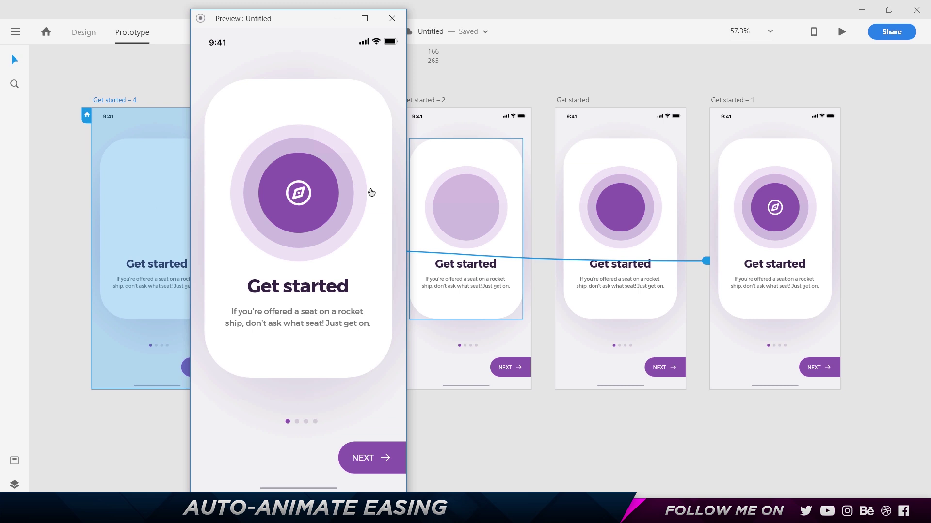
Step: In Design mode, draw Artboard – 1 below Get started – 4 and Artboard – 2 beside it
{"action": "left_click", "coordinate": [397, 26]}
{"action": "scroll", "coordinate": [333, 138], "scroll_direction": "down", "scroll_amount": 2}
{"action": "scroll", "coordinate": [333, 136], "scroll_direction": "up", "scroll_amount": 2}
{"action": "scroll", "coordinate": [333, 136], "scroll_direction": "up", "scroll_amount": 2}
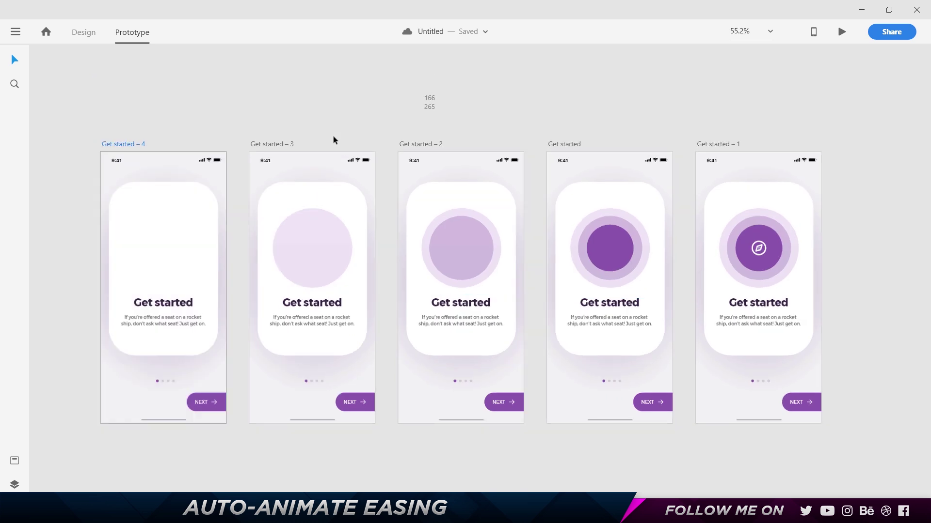
{"action": "scroll", "coordinate": [333, 136], "scroll_direction": "down", "scroll_amount": 5}
{"action": "left_click", "coordinate": [274, 133]}
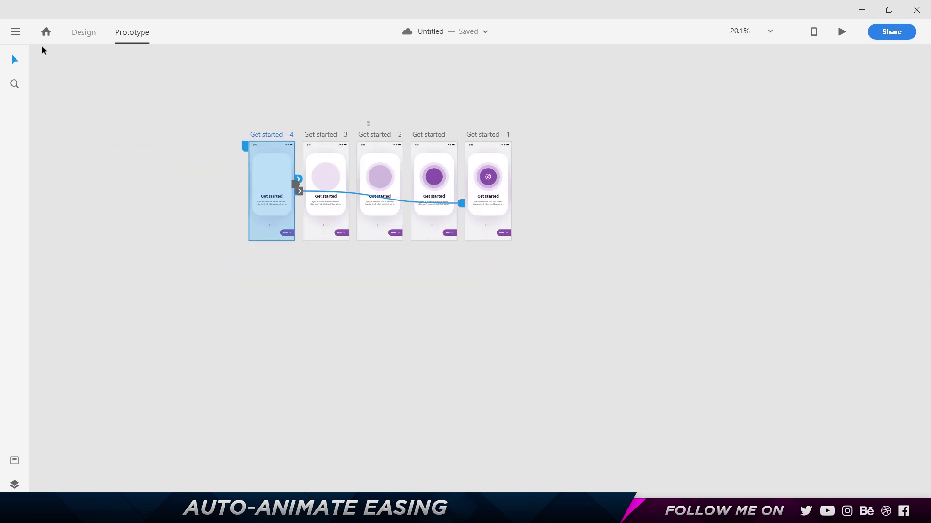
{"action": "key", "text": "ctrl+1"}
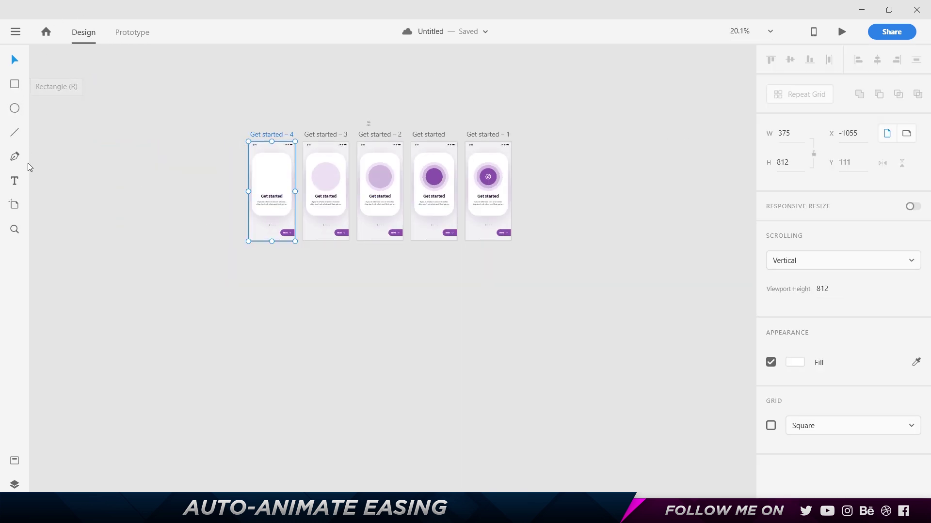
{"action": "left_click", "coordinate": [15, 205]}
{"action": "left_click_drag", "start_coordinate": [249, 265], "coordinate": [295, 339]}
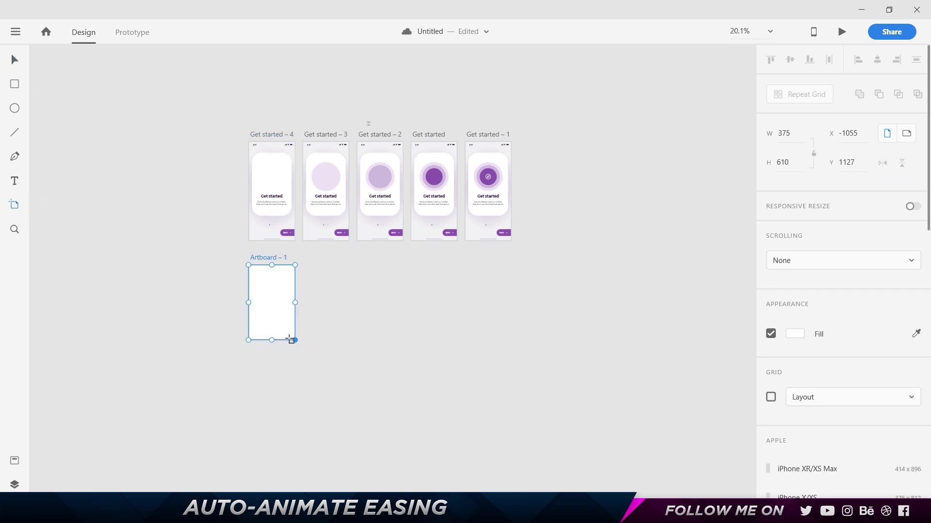
{"action": "left_click_drag", "start_coordinate": [272, 257], "coordinate": [314, 256]}
{"action": "left_click", "coordinate": [176, 181]}
Step: Add a TEXT label at font size 81 near the bottom of Artboard – 1
{"action": "scroll", "coordinate": [250, 280], "scroll_direction": "up", "scroll_amount": 5}
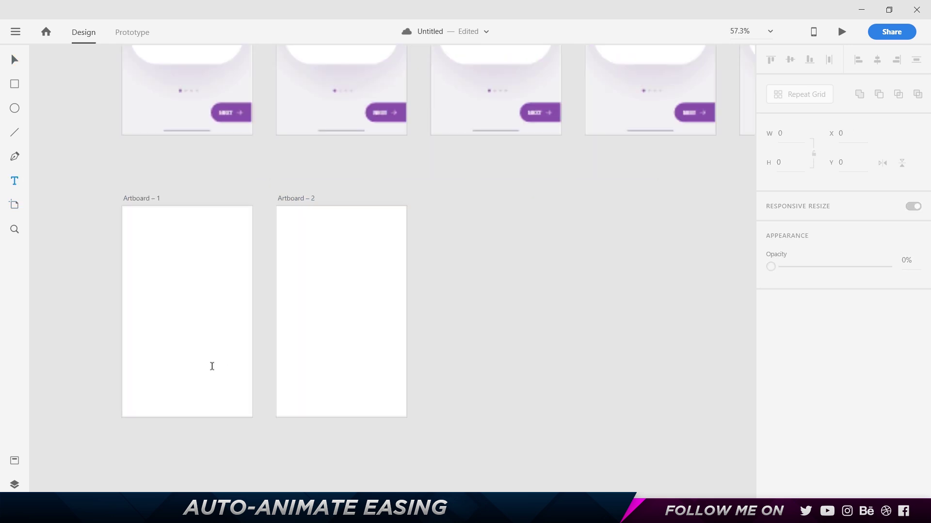
{"action": "left_click", "coordinate": [165, 385]}
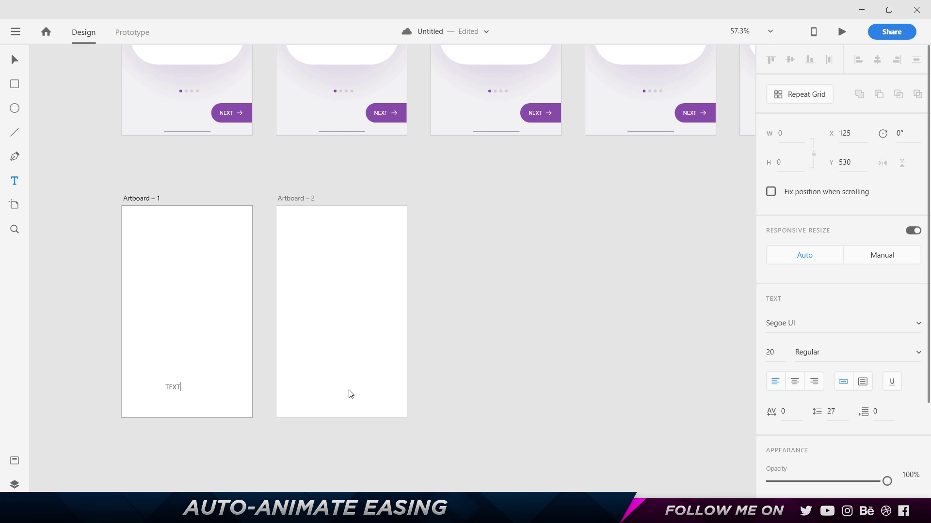
{"action": "key", "text": "Escape"}
{"action": "type", "text": "81"}
{"action": "key", "text": "Return"}
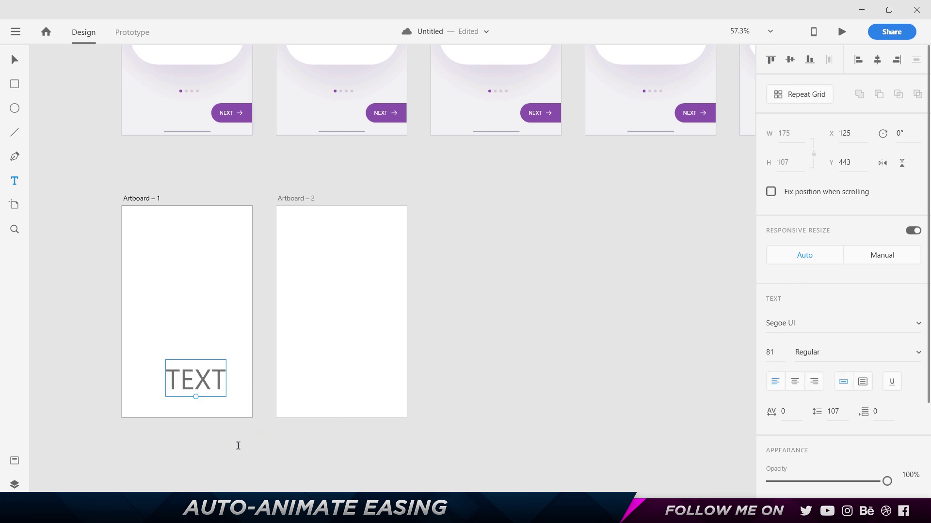
{"action": "key", "text": "Escape"}
Step: Copy the TEXT label into Artboard – 2 and move it to the top
{"action": "scroll", "coordinate": [174, 426], "scroll_direction": "up", "scroll_amount": 3}
{"action": "left_click_drag", "start_coordinate": [218, 330], "coordinate": [551, 348]}
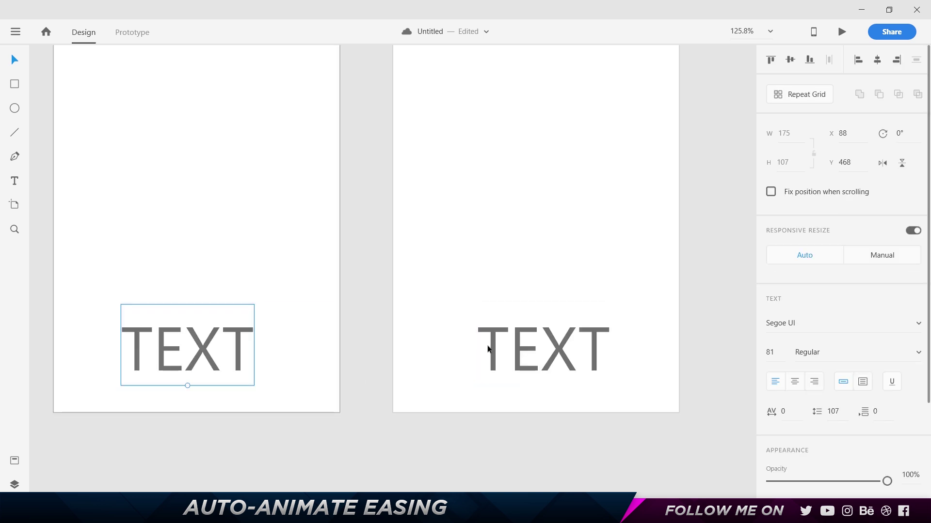
{"action": "left_click", "coordinate": [489, 352]}
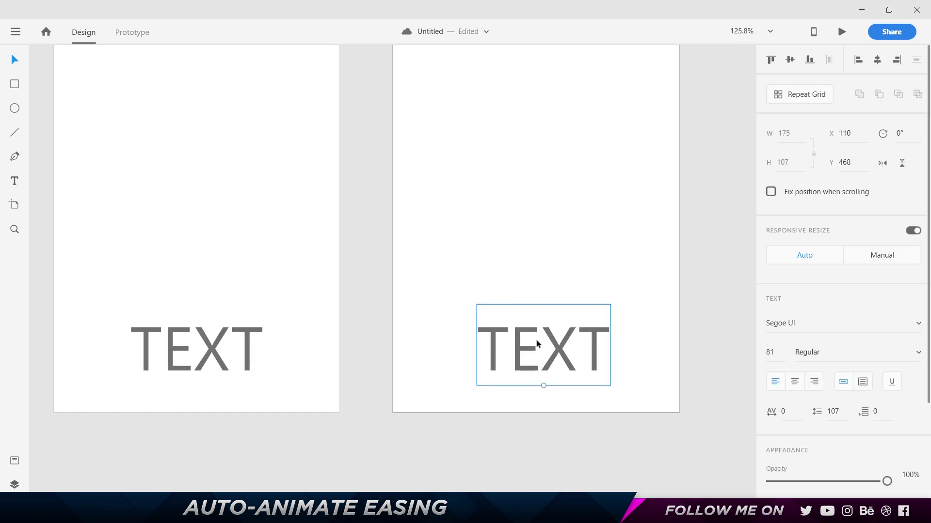
{"action": "left_click", "coordinate": [555, 268]}
{"action": "scroll", "coordinate": [554, 268], "scroll_direction": "down", "scroll_amount": 4}
{"action": "left_click_drag", "start_coordinate": [555, 286], "coordinate": [546, 155]}
{"action": "scroll", "coordinate": [545, 166], "scroll_direction": "up", "scroll_amount": 1}
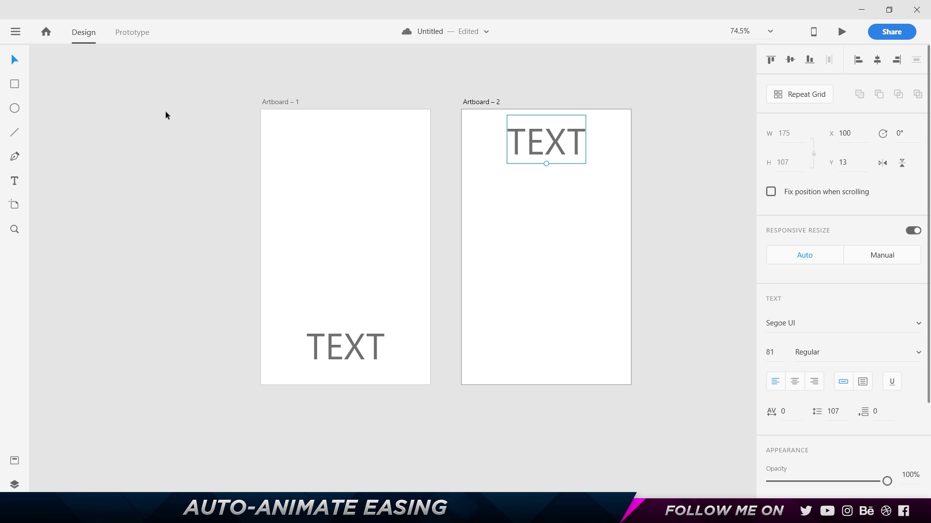
{"action": "left_click", "coordinate": [268, 100]}
{"action": "left_click", "coordinate": [125, 33]}
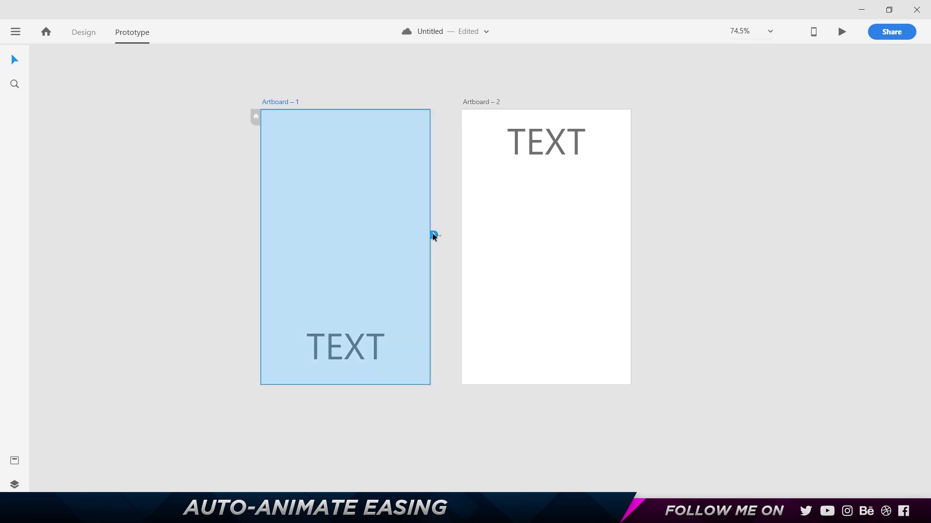
Step: Wire Artboard – 1 to Artboard – 2 with Bounce easing at 0.6 s and open the desktop preview
{"action": "left_click_drag", "start_coordinate": [434, 235], "coordinate": [542, 232]}
{"action": "left_click", "coordinate": [590, 450]}
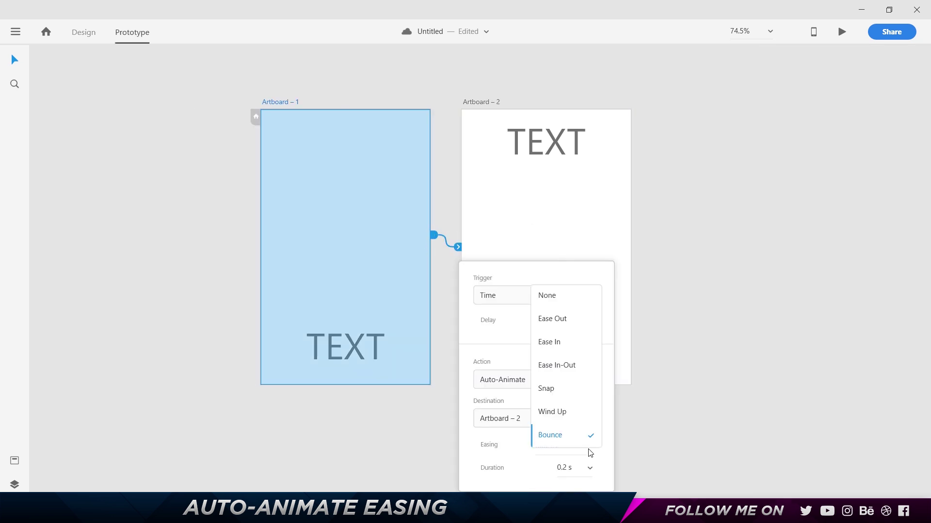
{"action": "left_click", "coordinate": [552, 454]}
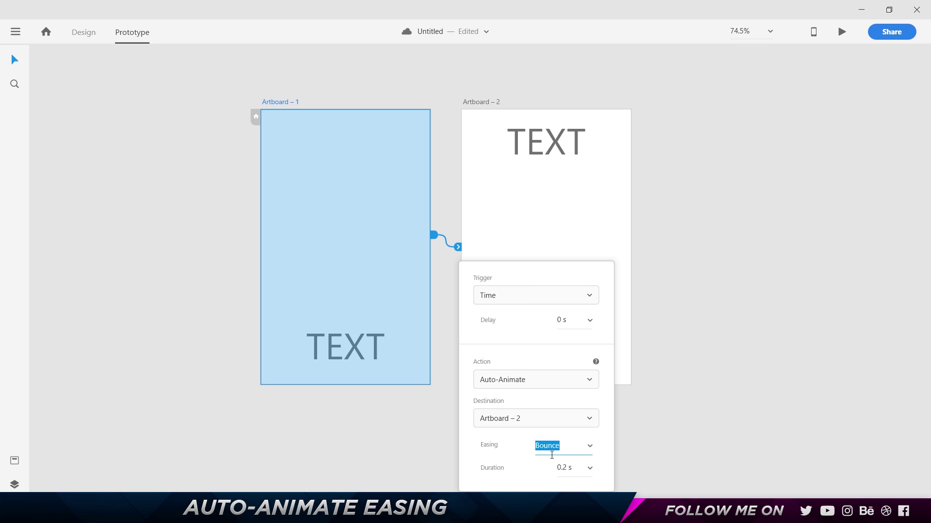
{"action": "left_click", "coordinate": [588, 469]}
{"action": "left_click", "coordinate": [579, 406]}
{"action": "left_click", "coordinate": [676, 338]}
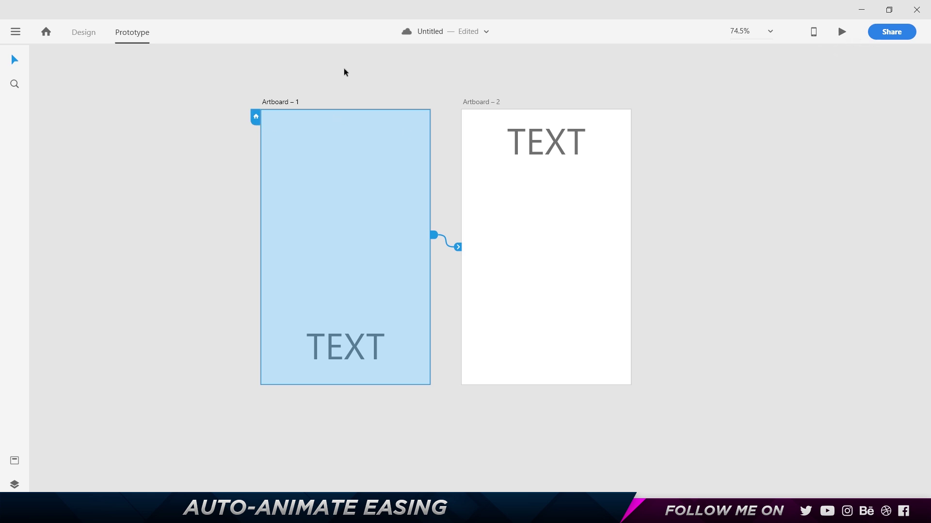
{"action": "key", "text": "ctrl+Return"}
{"action": "left_click_drag", "start_coordinate": [277, 42], "coordinate": [650, 61]}
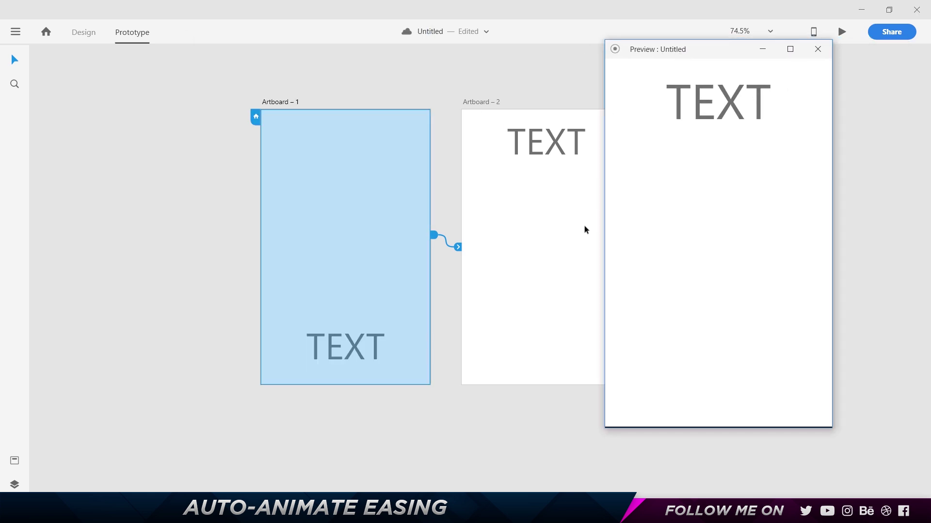
Step: Reopen Desktop Preview and replay the bounce transition several times
{"action": "left_click", "coordinate": [817, 49]}
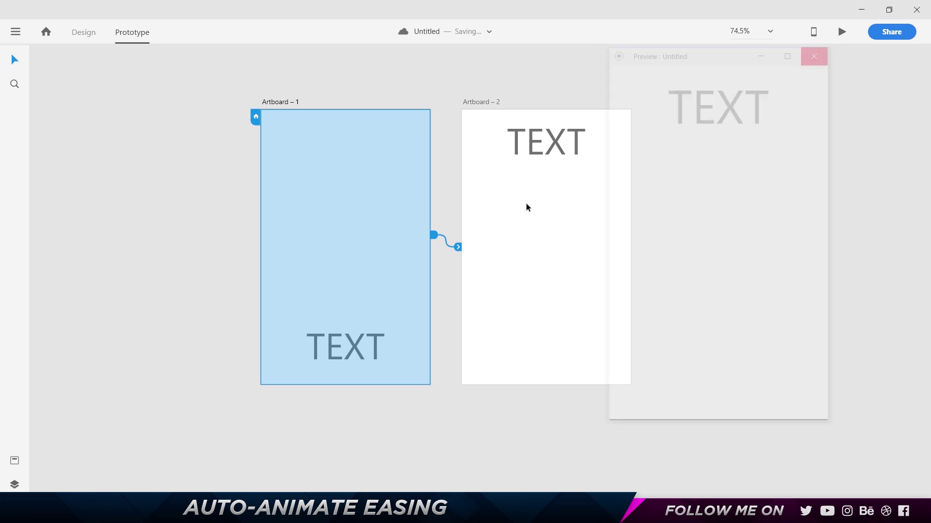
{"action": "key", "text": "ctrl+Return"}
{"action": "left_click", "coordinate": [270, 204]}
{"action": "left_click", "coordinate": [209, 228]}
{"action": "left_click", "coordinate": [272, 92]}
{"action": "left_click", "coordinate": [255, 199]}
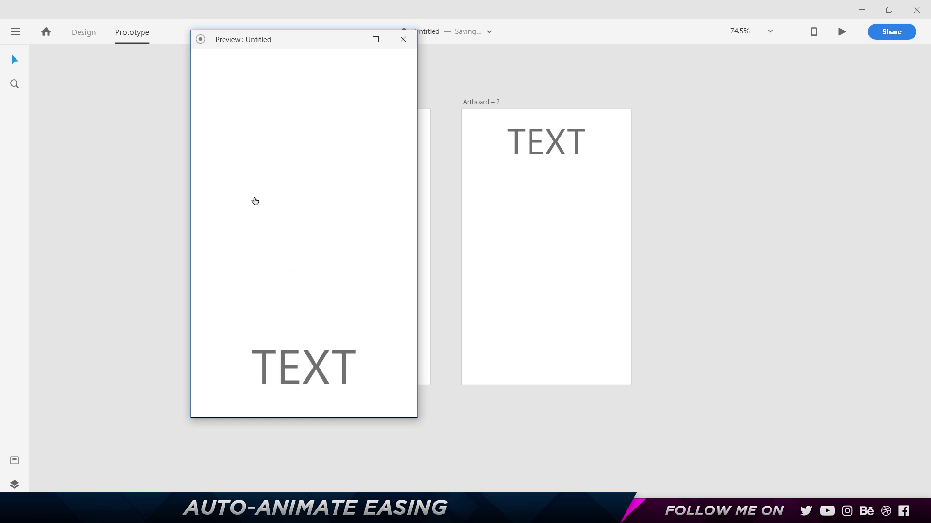
{"action": "left_click", "coordinate": [255, 201]}
{"action": "left_click", "coordinate": [253, 202]}
Step: Drag Artboard – 1's TEXT up from the bottom to near the top
{"action": "left_click", "coordinate": [402, 39]}
{"action": "left_click", "coordinate": [328, 347]}
{"action": "left_click_drag", "start_coordinate": [328, 347], "coordinate": [329, 190]}
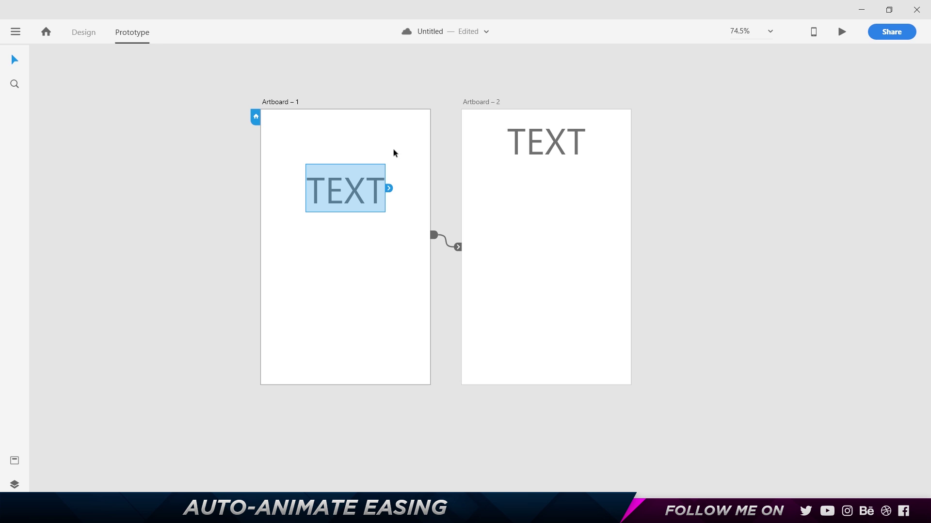
Step: Preview the transition again with the raised TEXT, replaying it a few times
{"action": "left_click", "coordinate": [842, 32]}
{"action": "left_click", "coordinate": [319, 197]}
{"action": "left_click", "coordinate": [320, 200]}
{"action": "left_click", "coordinate": [329, 210]}
{"action": "left_click", "coordinate": [329, 210]}
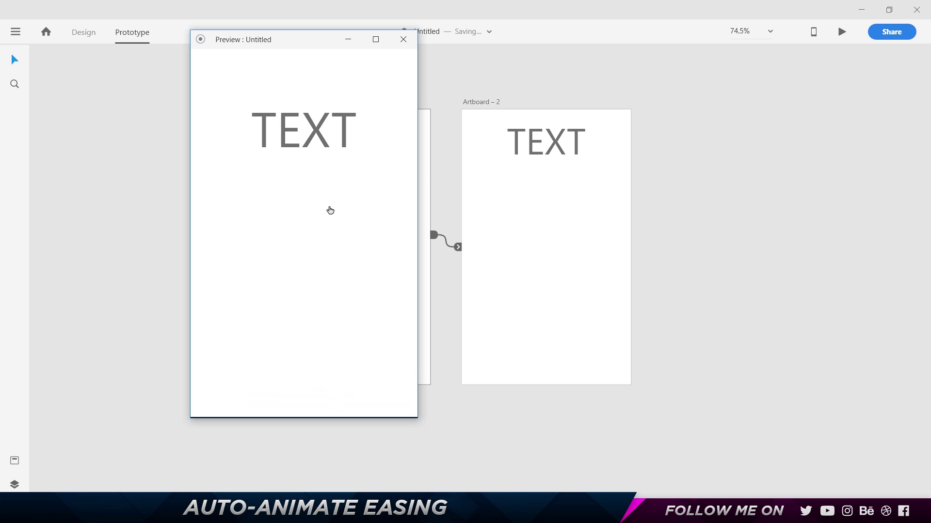
{"action": "left_click", "coordinate": [328, 209]}
{"action": "left_click", "coordinate": [402, 40]}
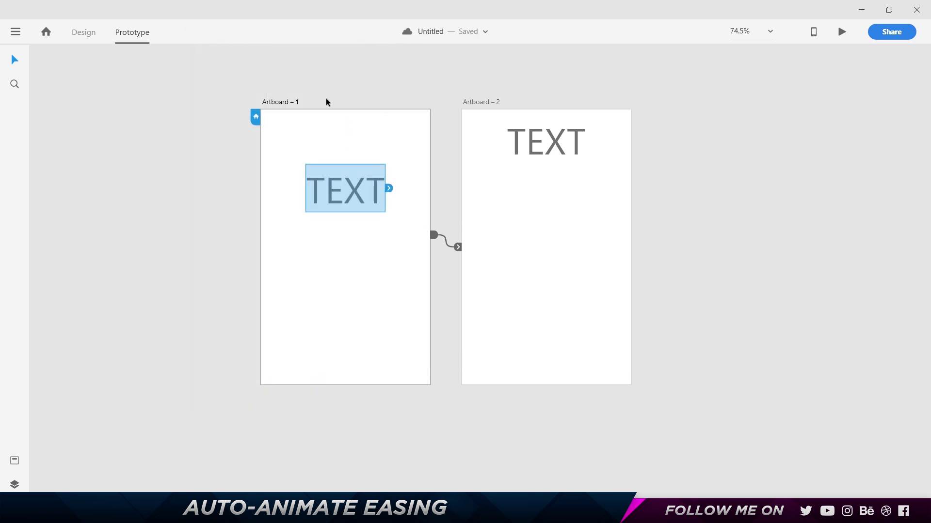
Step: Set Easing to Snap on both the forward and return transitions
{"action": "left_click", "coordinate": [457, 248]}
{"action": "left_click", "coordinate": [589, 419]}
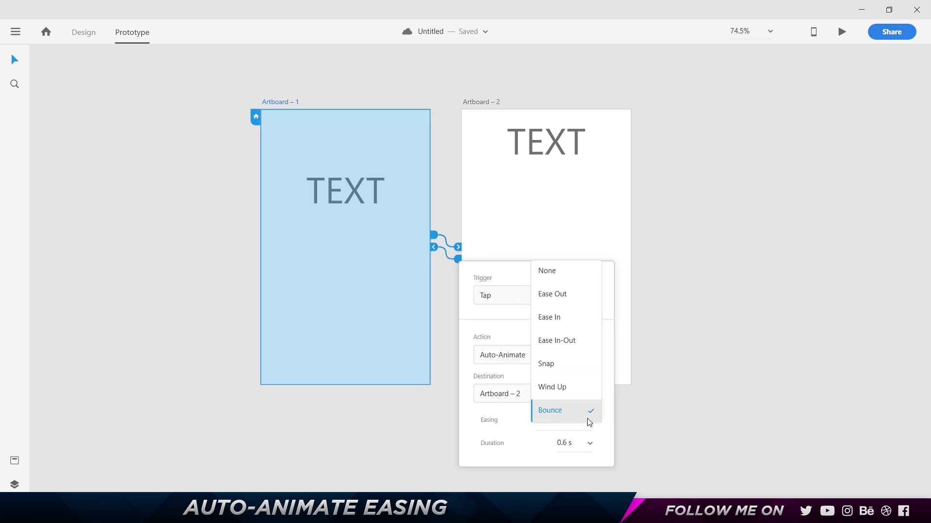
{"action": "left_click", "coordinate": [556, 364]}
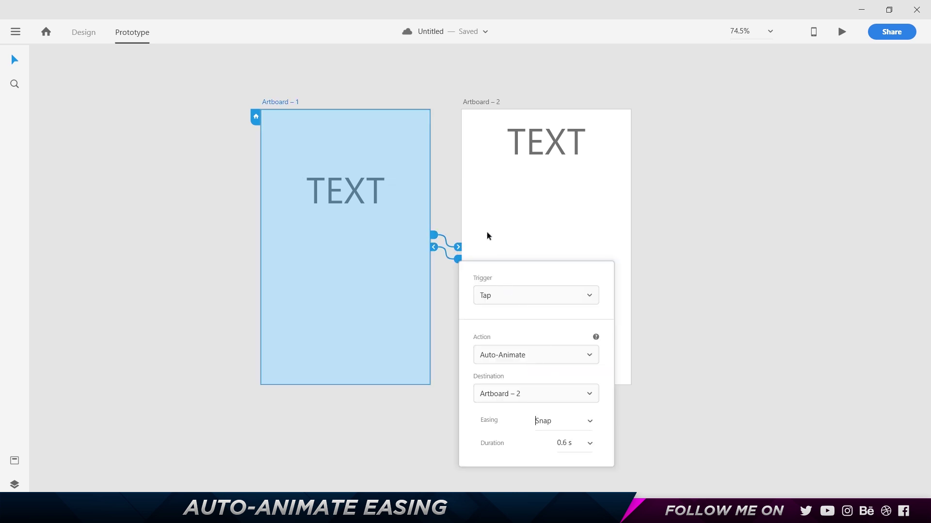
{"action": "left_click", "coordinate": [433, 247]}
{"action": "left_click", "coordinate": [563, 390]}
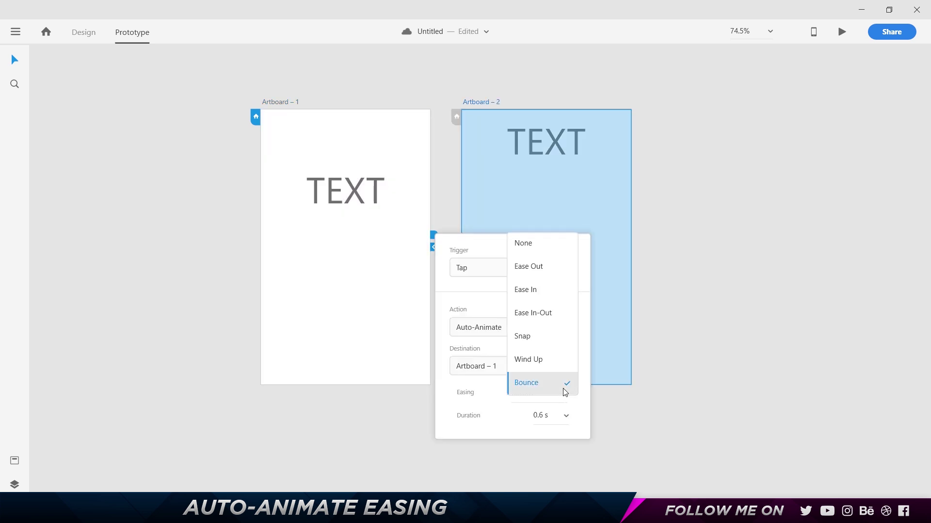
{"action": "left_click", "coordinate": [550, 338]}
{"action": "left_click", "coordinate": [780, 121]}
Step: Preview the Snap transition back and forth between the two TEXT artboards
{"action": "left_click", "coordinate": [841, 35]}
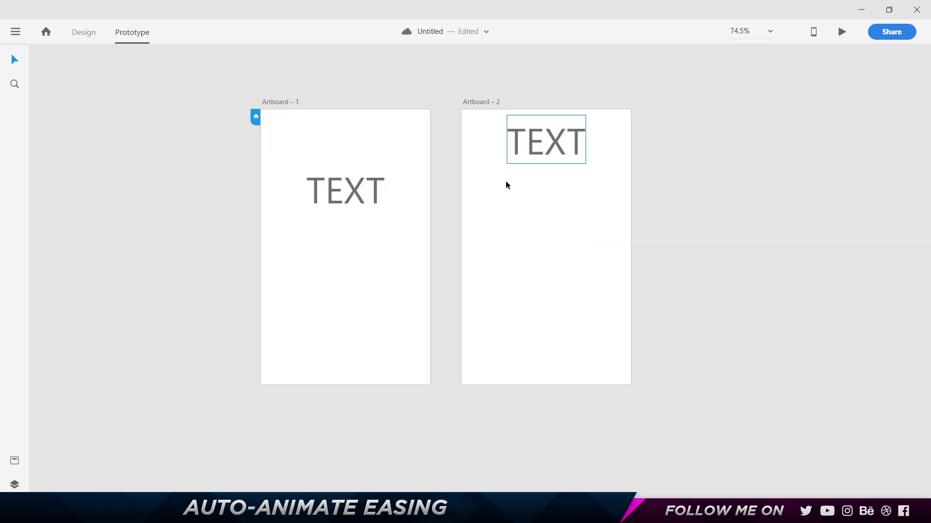
{"action": "left_click", "coordinate": [315, 194]}
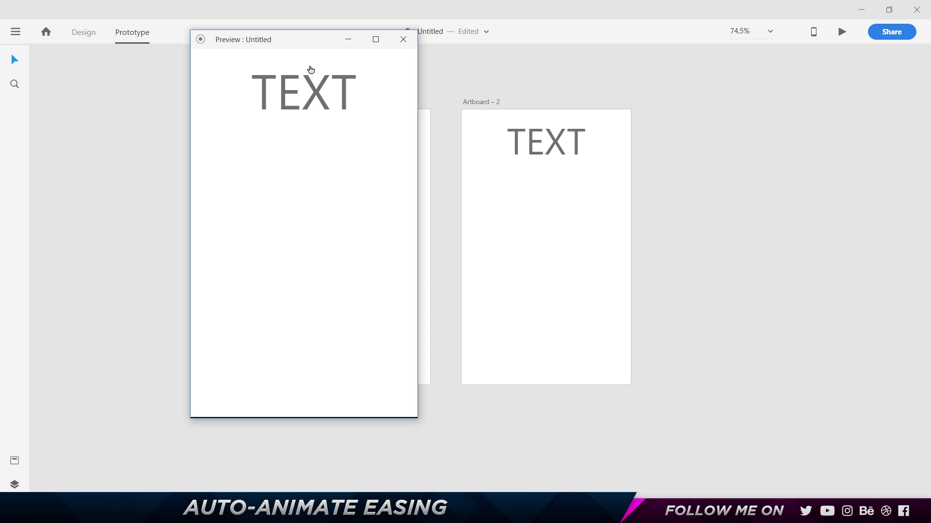
{"action": "left_click", "coordinate": [337, 157]}
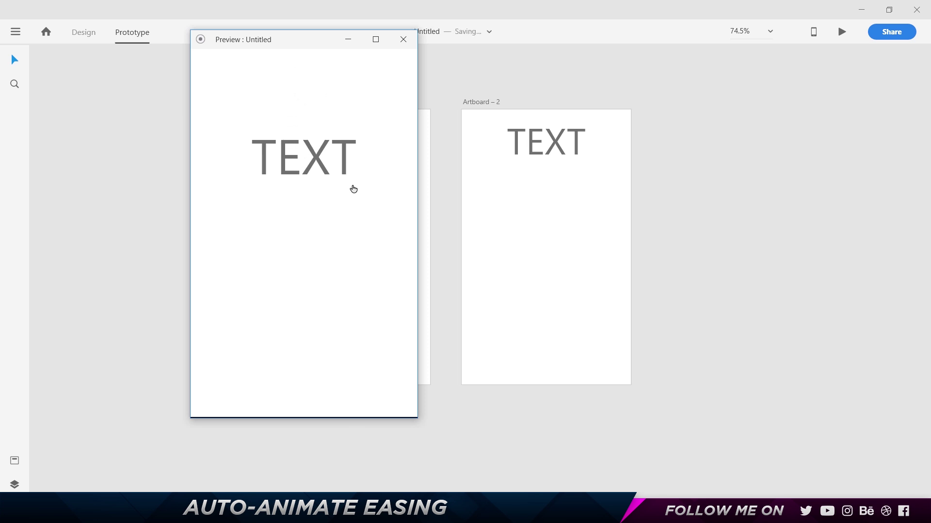
{"action": "left_click", "coordinate": [353, 189]}
{"action": "left_click", "coordinate": [402, 39]}
Step: Move Artboard – 1's TEXT to the bottom and replay the Snap transition in preview
{"action": "left_click_drag", "start_coordinate": [353, 193], "coordinate": [337, 373]}
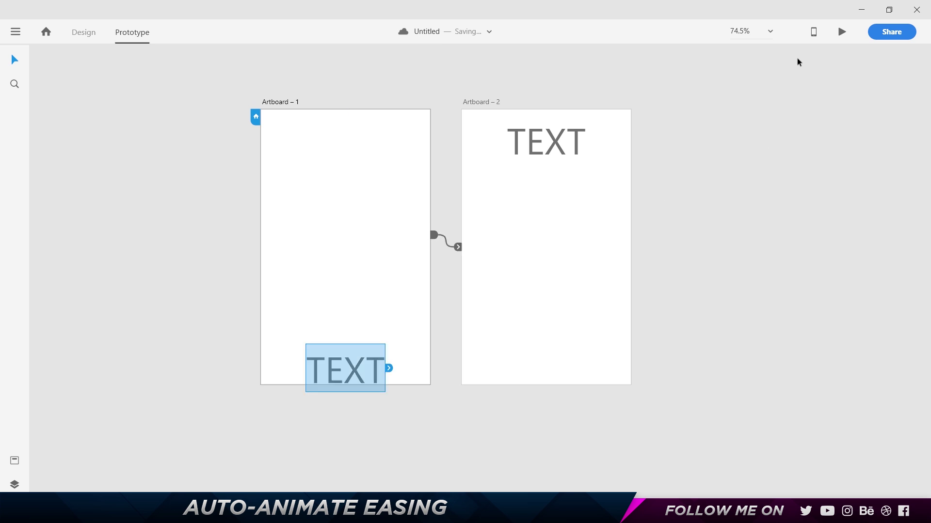
{"action": "key", "text": "ctrl+Return"}
{"action": "left_click", "coordinate": [302, 285]}
{"action": "left_click", "coordinate": [374, 303]}
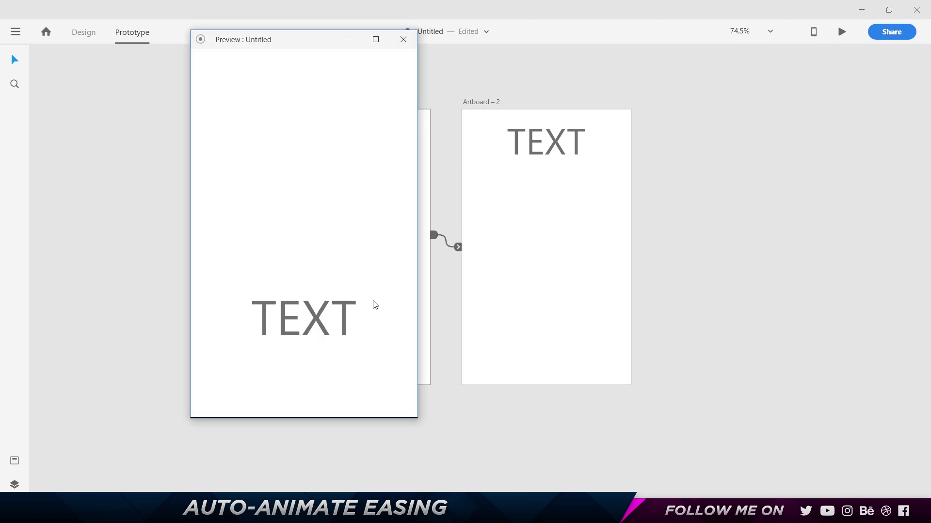
{"action": "left_click", "coordinate": [404, 292]}
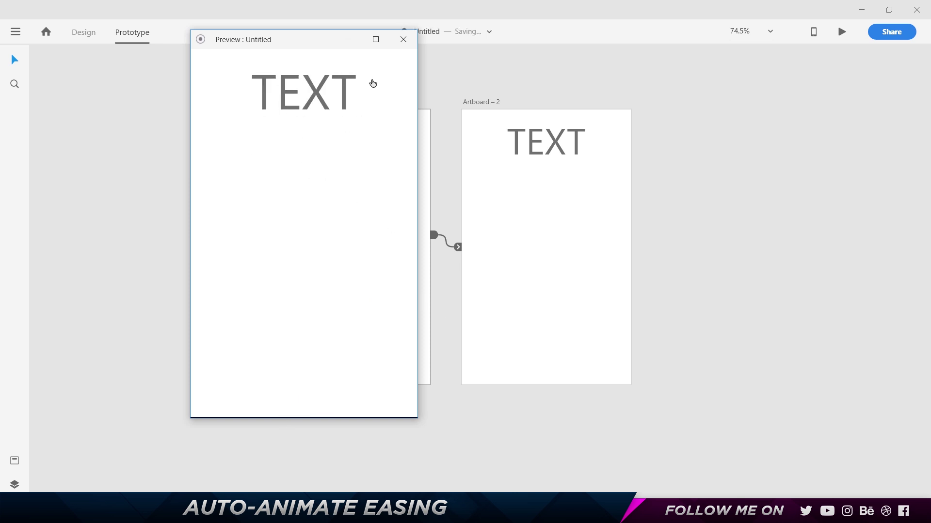
{"action": "left_click", "coordinate": [399, 39]}
{"action": "scroll", "coordinate": [416, 264], "scroll_direction": "down", "scroll_amount": 5}
{"action": "left_click", "coordinate": [407, 230]}
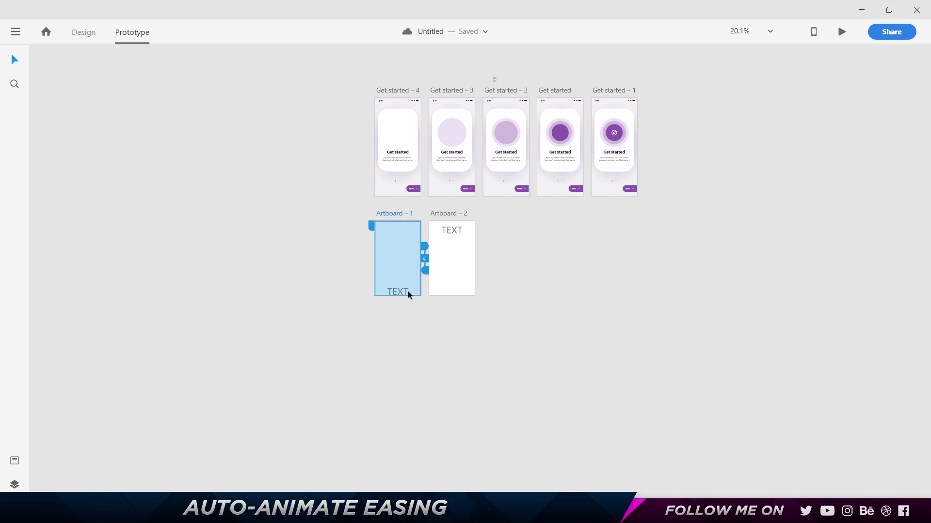
Step: Stretch both TEXT artboards to 2470 tall, keeping Artboard – 1's TEXT at the bottom
{"action": "scroll", "coordinate": [407, 293], "scroll_direction": "down", "scroll_amount": 3}
{"action": "left_click", "coordinate": [88, 32]}
{"action": "left_click_drag", "start_coordinate": [397, 207], "coordinate": [409, 432]}
{"action": "left_click_drag", "start_coordinate": [397, 207], "coordinate": [391, 423]}
{"action": "left_click", "coordinate": [452, 124]}
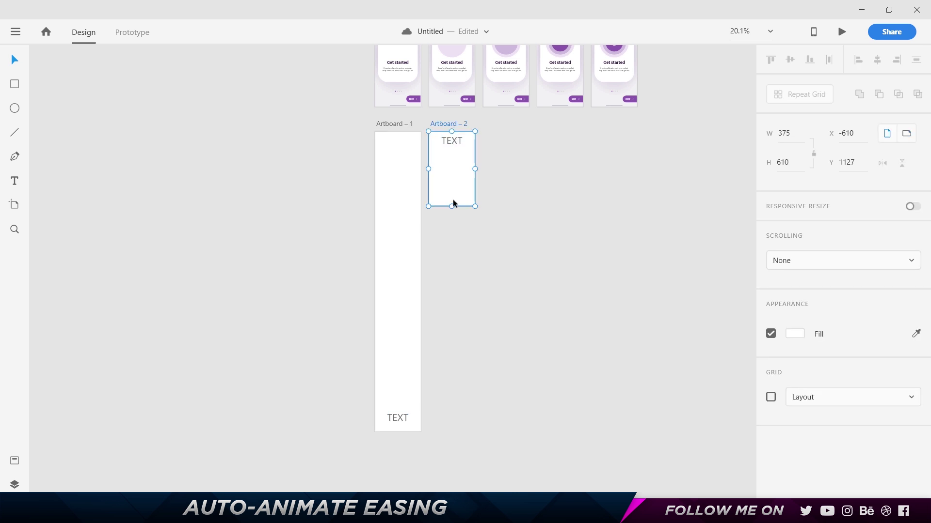
{"action": "left_click_drag", "start_coordinate": [452, 205], "coordinate": [451, 432]}
Step: Preview the transition on the taller artboards, replaying it several times
{"action": "left_click", "coordinate": [842, 31]}
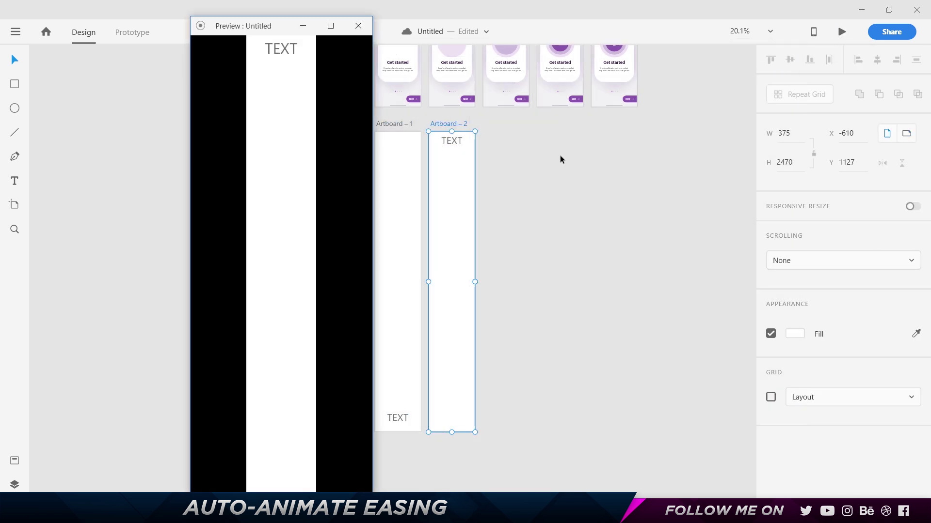
{"action": "left_click", "coordinate": [296, 241]}
{"action": "left_click", "coordinate": [310, 271]}
{"action": "left_click", "coordinate": [305, 150]}
{"action": "left_click", "coordinate": [305, 151]}
{"action": "left_click", "coordinate": [311, 200]}
{"action": "left_click", "coordinate": [291, 46]}
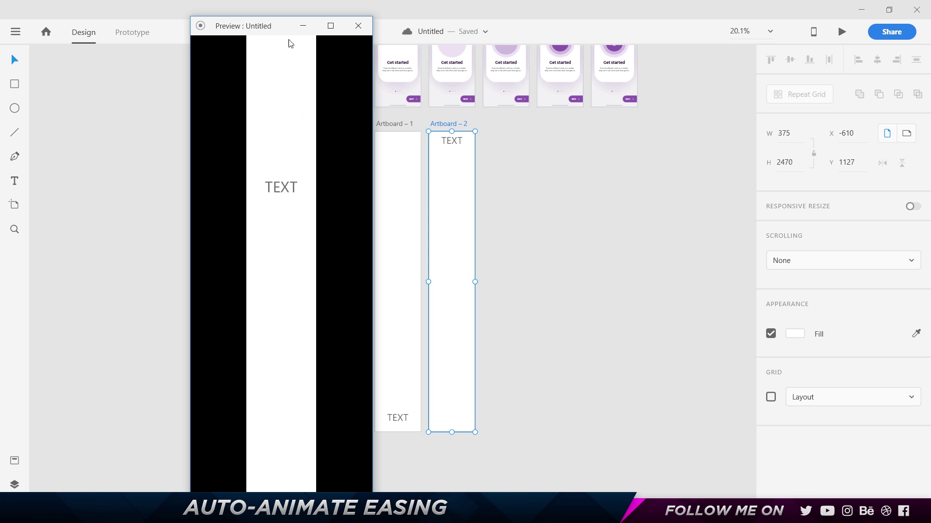
{"action": "left_click", "coordinate": [293, 113]}
{"action": "left_click", "coordinate": [358, 26]}
Step: Move Artboard – 1's TEXT near the top at Y 205 and preview the transition again
{"action": "left_click_drag", "start_coordinate": [395, 417], "coordinate": [414, 161]}
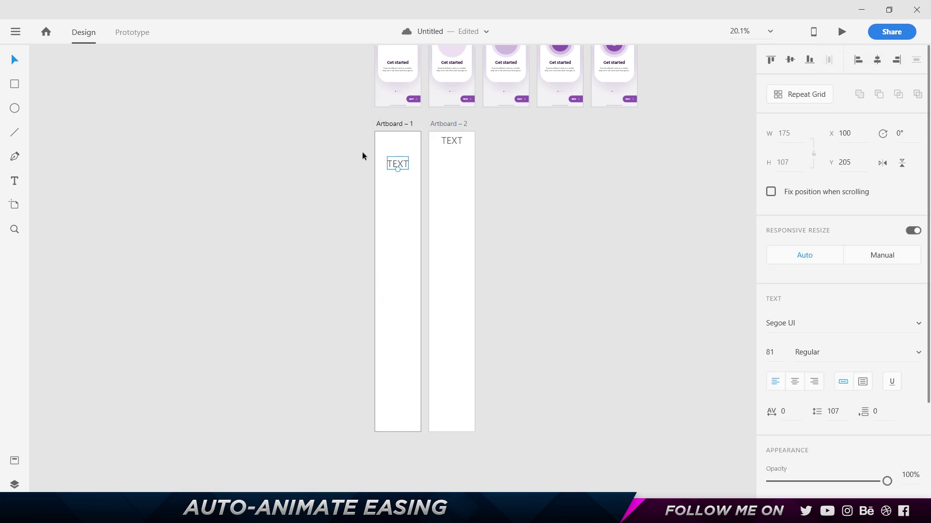
{"action": "key", "text": "ctrl+Return"}
{"action": "left_click", "coordinate": [283, 125]}
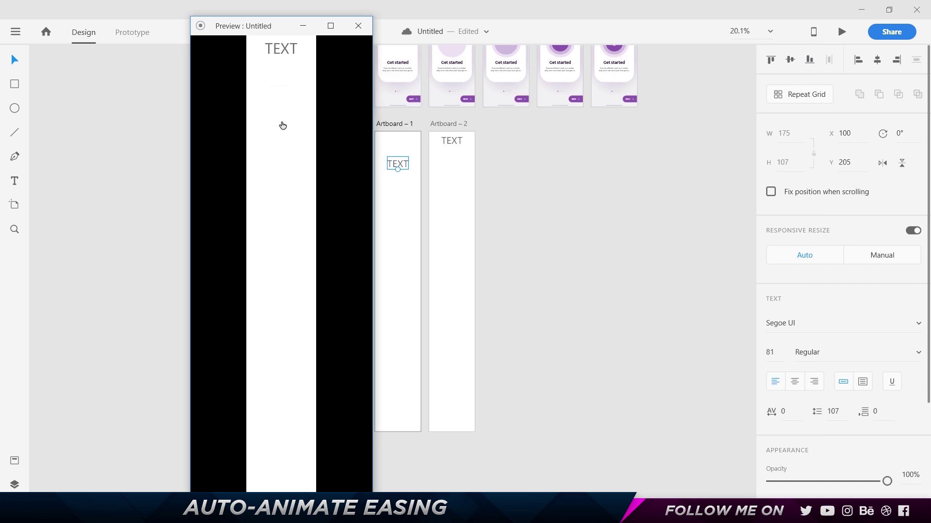
{"action": "left_click", "coordinate": [283, 122]}
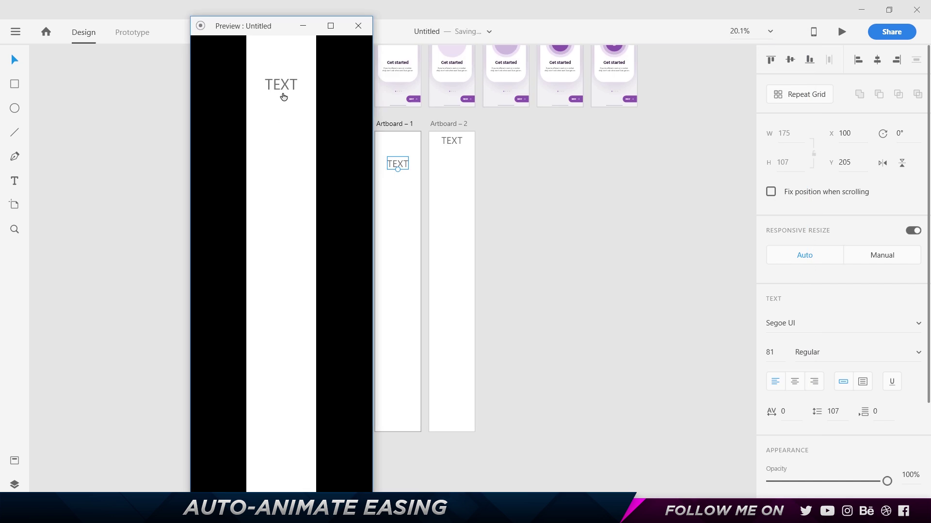